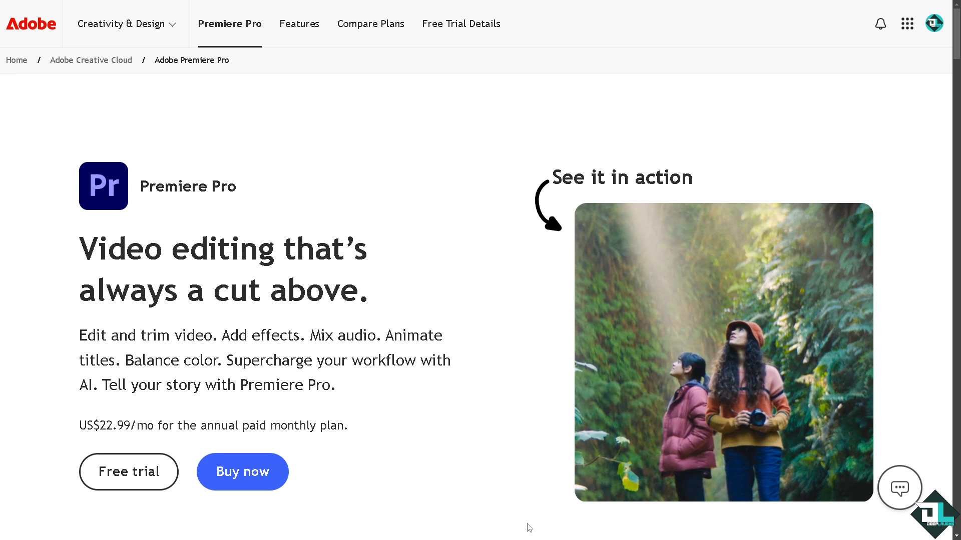
# Open the Premiere Pro free trial offer and view the Business and the Students and teachers plans
pyautogui.click(741, 438)
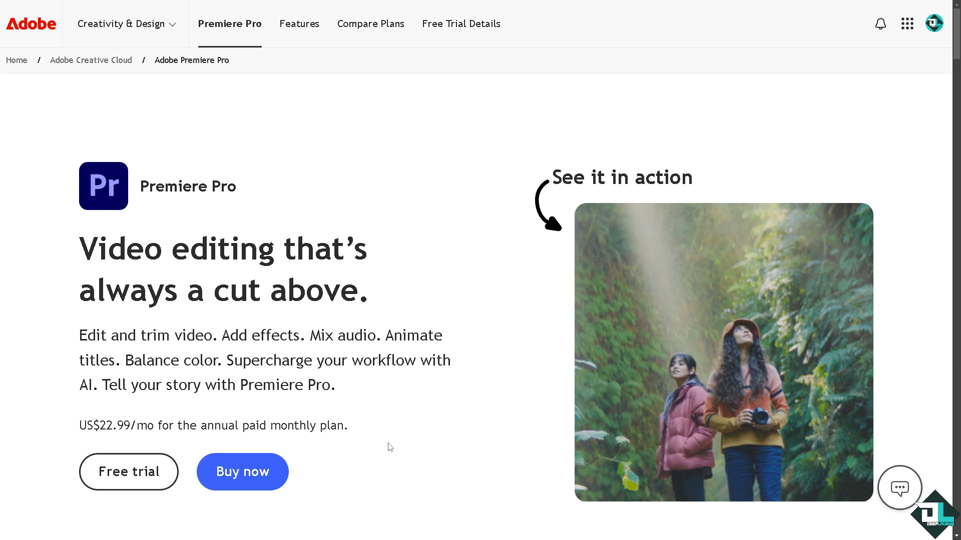
pyautogui.click(150, 469)
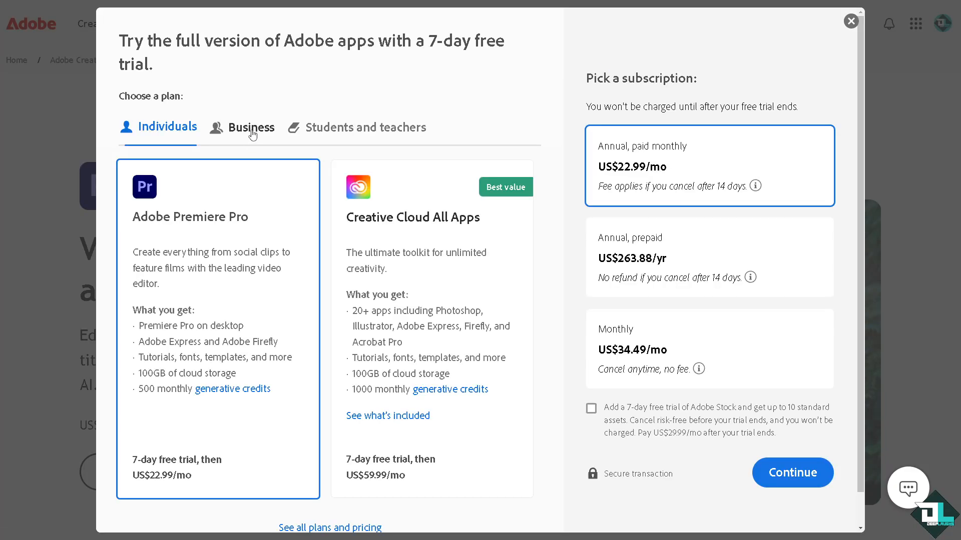
pyautogui.click(253, 134)
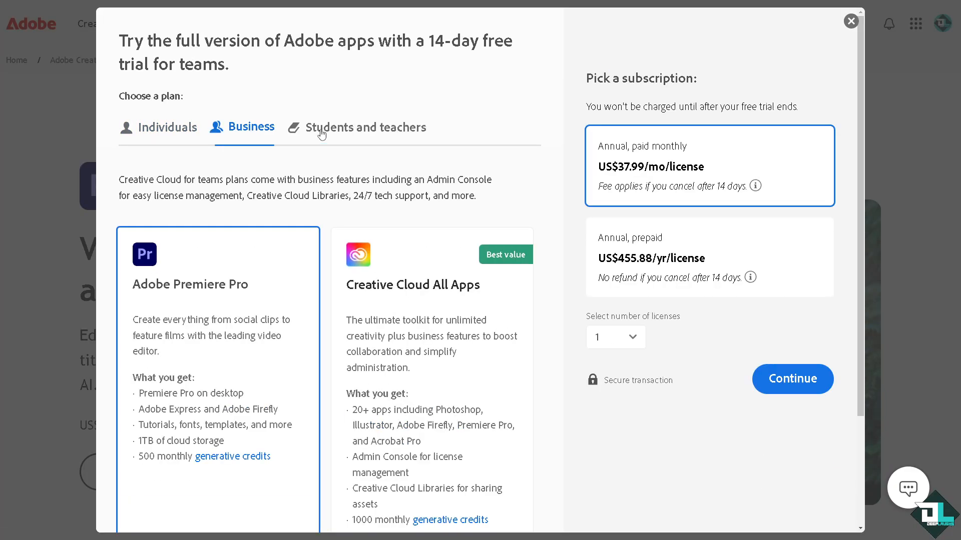
pyautogui.click(351, 131)
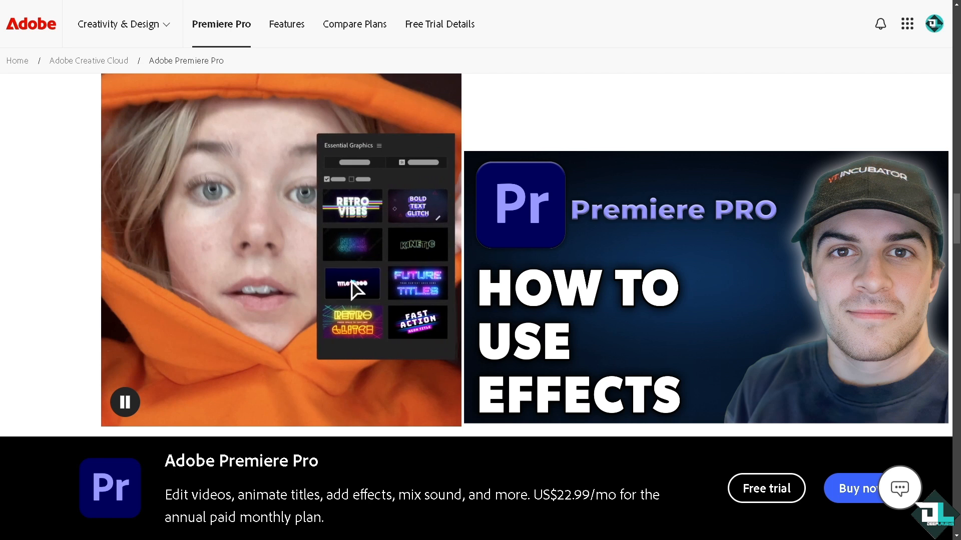
# Reopen the Premiere Pro free trial offer and compare the Business trial plans with the Students and teachers ones
pyautogui.scroll(5, 270, 300)
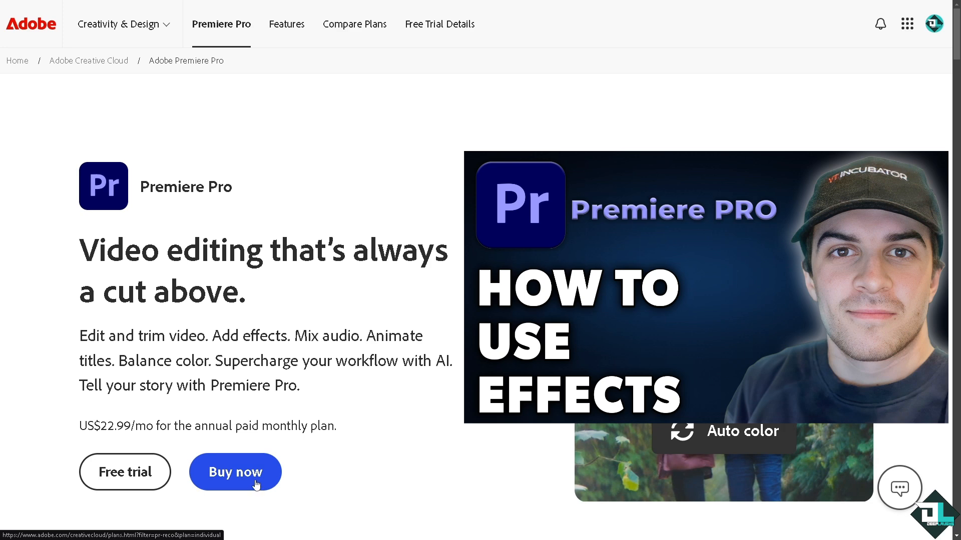
pyautogui.click(143, 474)
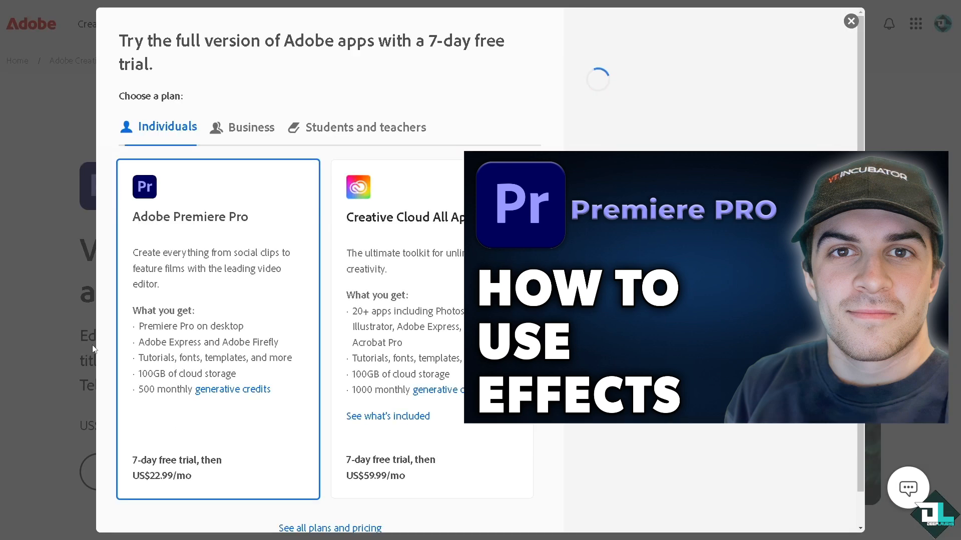
pyautogui.click(248, 129)
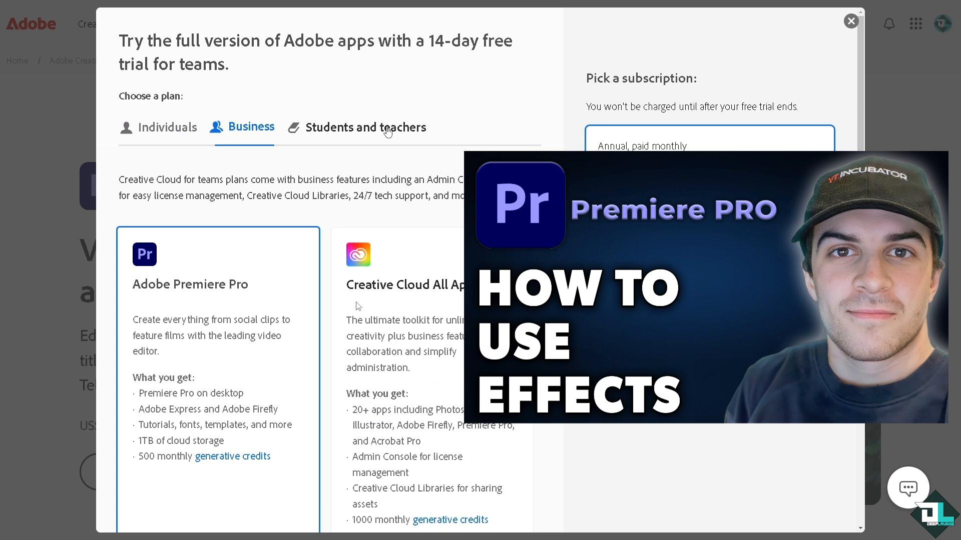
pyautogui.click(388, 135)
pyautogui.click(275, 142)
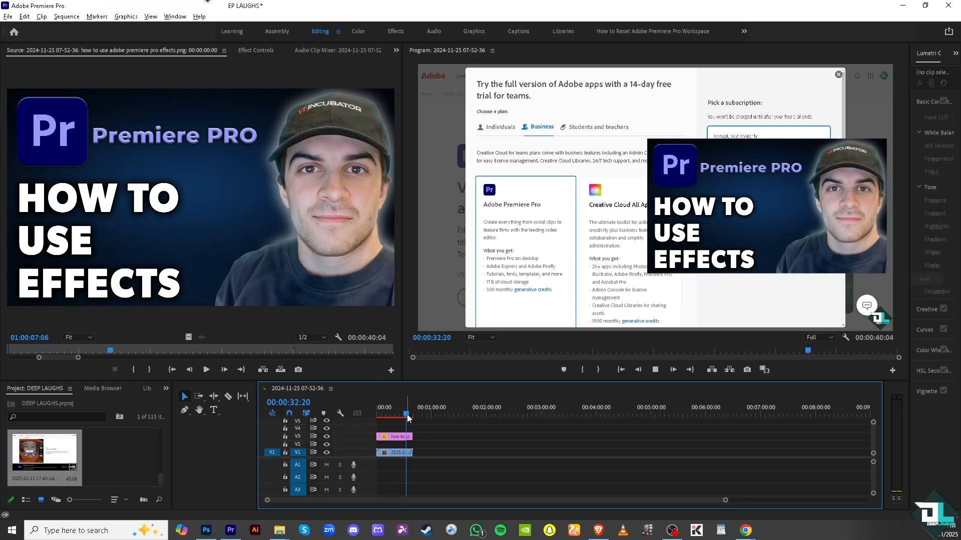
pyautogui.moveTo(405, 411); pyautogui.dragTo(371, 418)
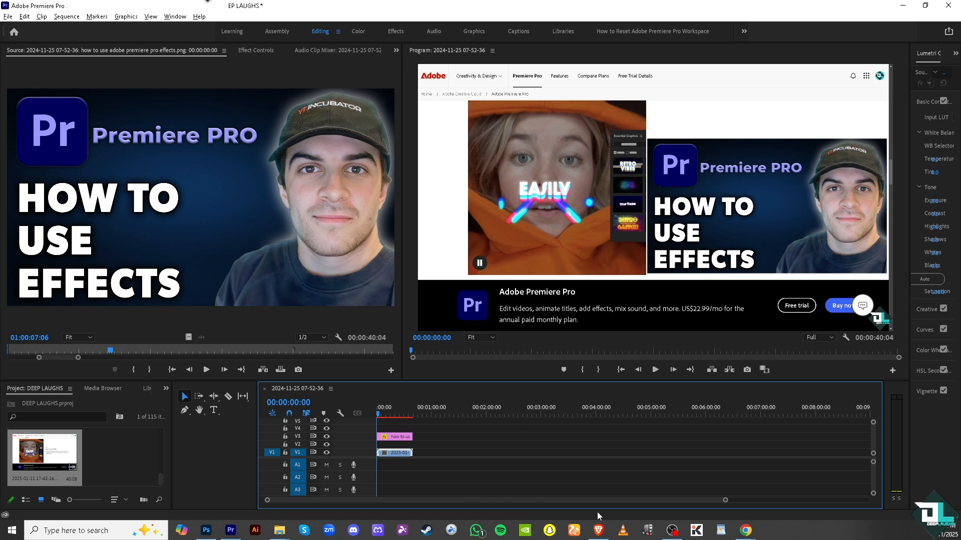
# Switch to Premiere Pro and bring up the Effects panel
pyautogui.moveTo(721, 500)
pyautogui.mouseDown()
pyautogui.moveTo(663, 501)
pyautogui.moveTo(713, 501)
pyautogui.mouseUp()
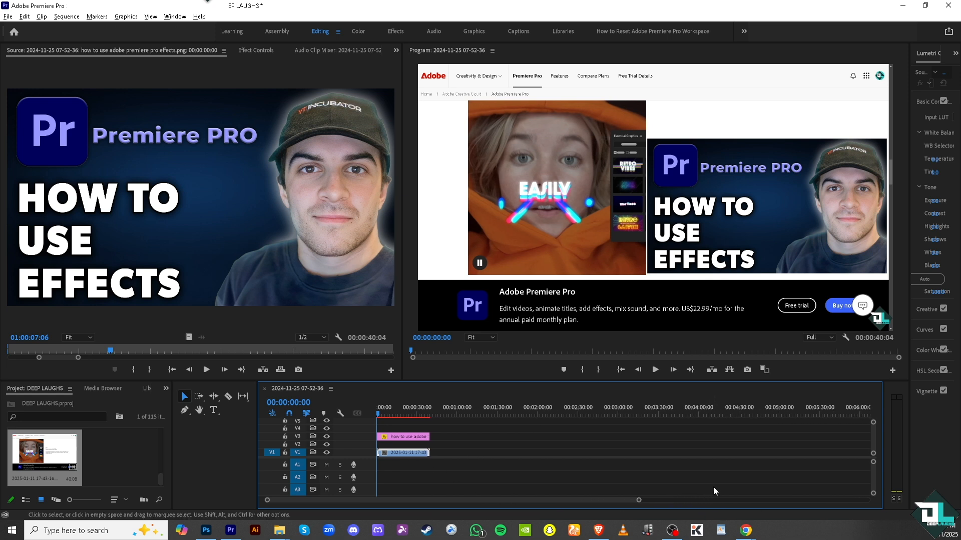
pyautogui.click(166, 389)
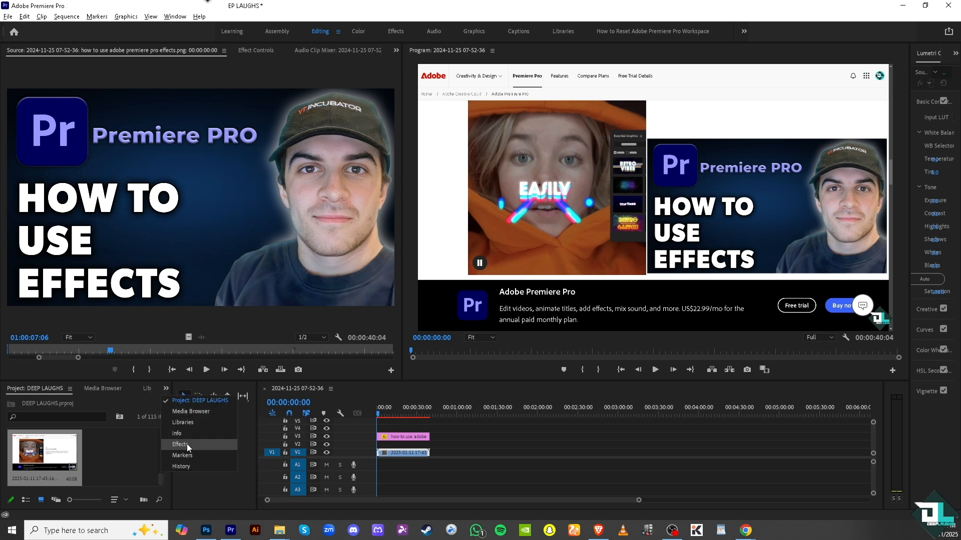
pyautogui.click(210, 488)
pyautogui.click(175, 17)
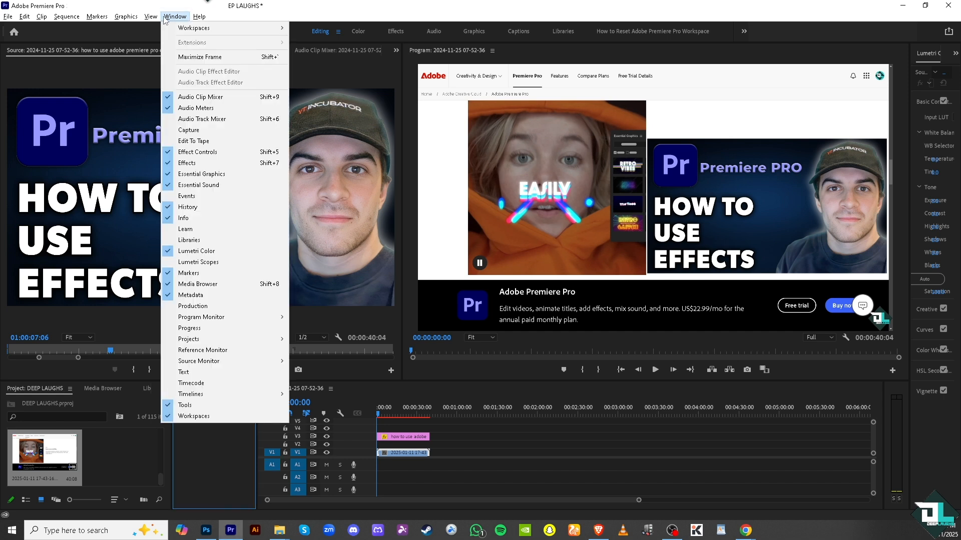
pyautogui.click(239, 168)
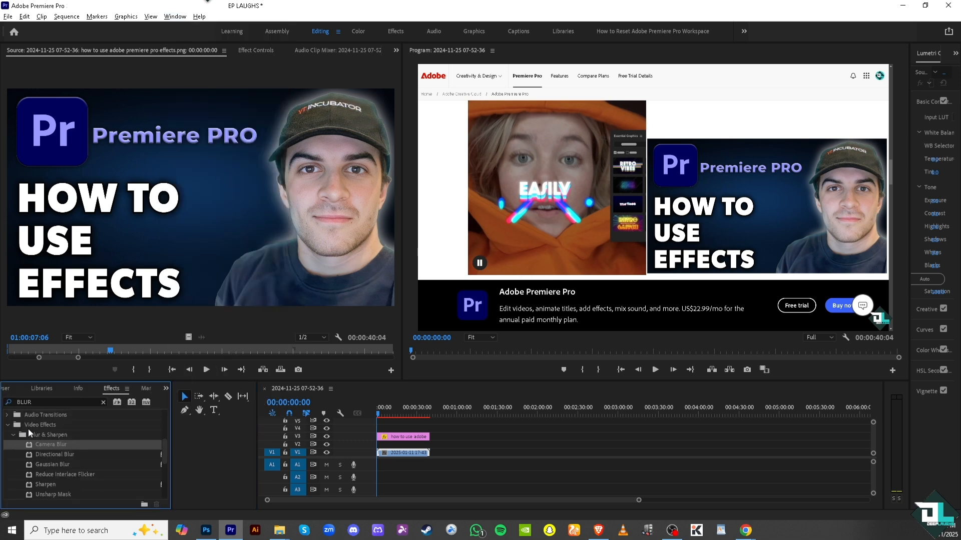
# Clear the BLUR search from the effects list, collapse its open folders and look through the Presets folder
pyautogui.click(14, 434)
pyautogui.click(8, 426)
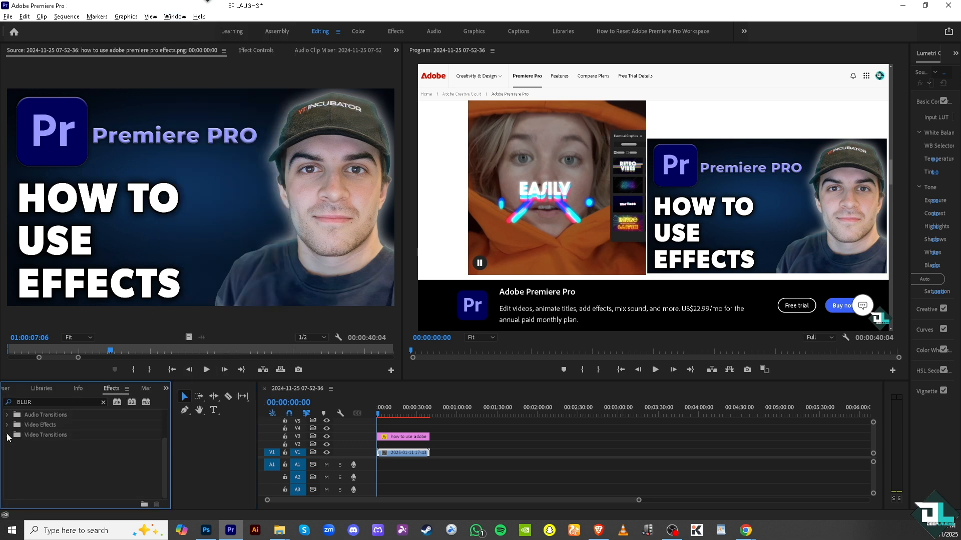
pyautogui.click(103, 403)
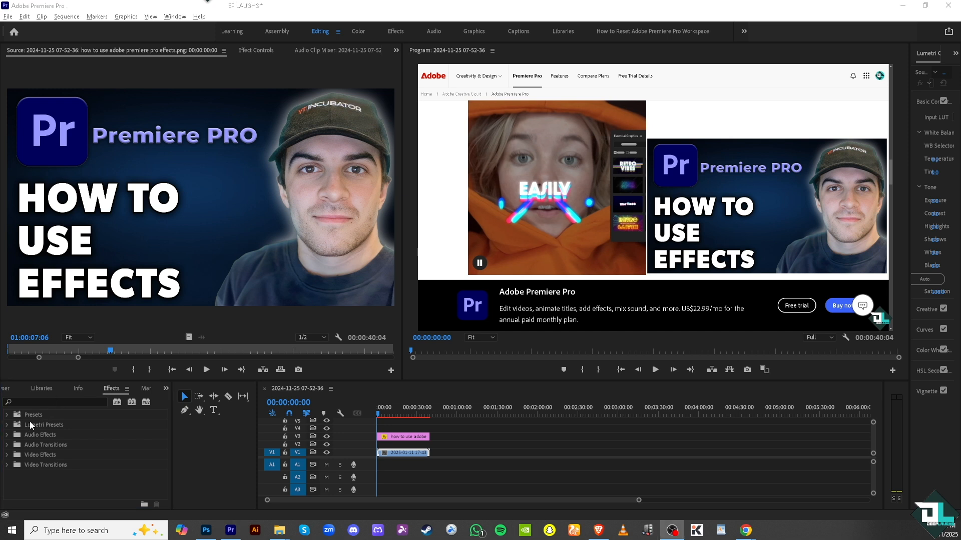
pyautogui.click(7, 415)
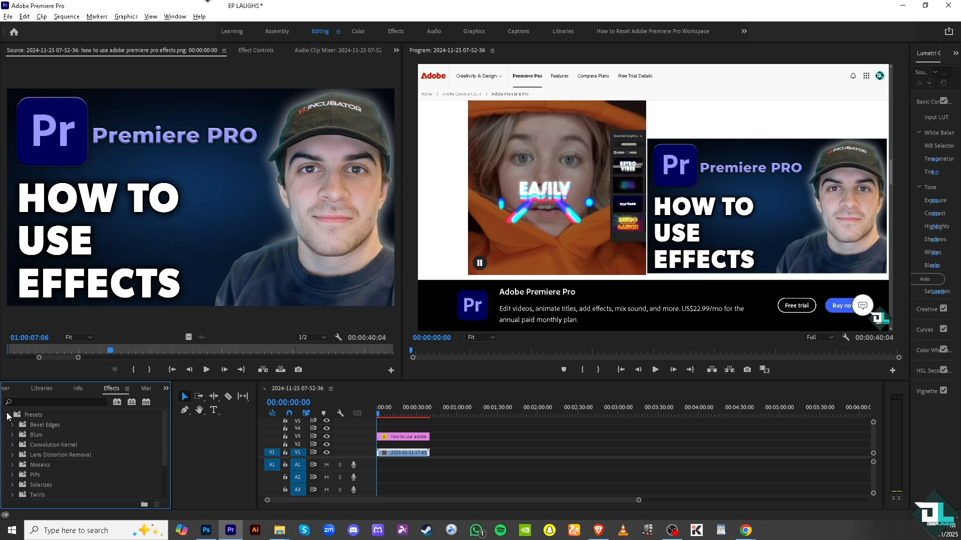
pyautogui.click(7, 418)
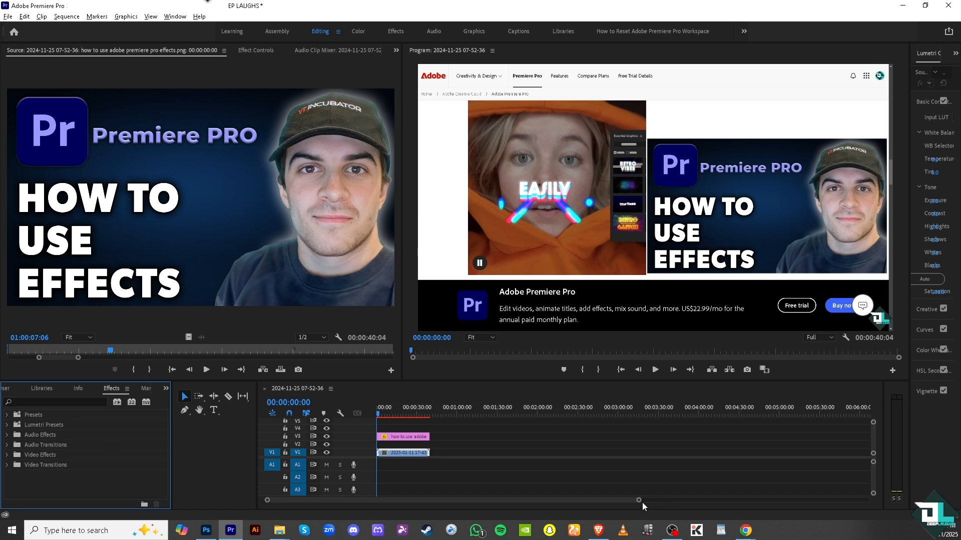
# Place the playhead at 00:00:03:14 and split the video clip on V1 into twelve consecutive pieces with the Razor tool
pyautogui.moveTo(639, 501); pyautogui.dragTo(512, 490)
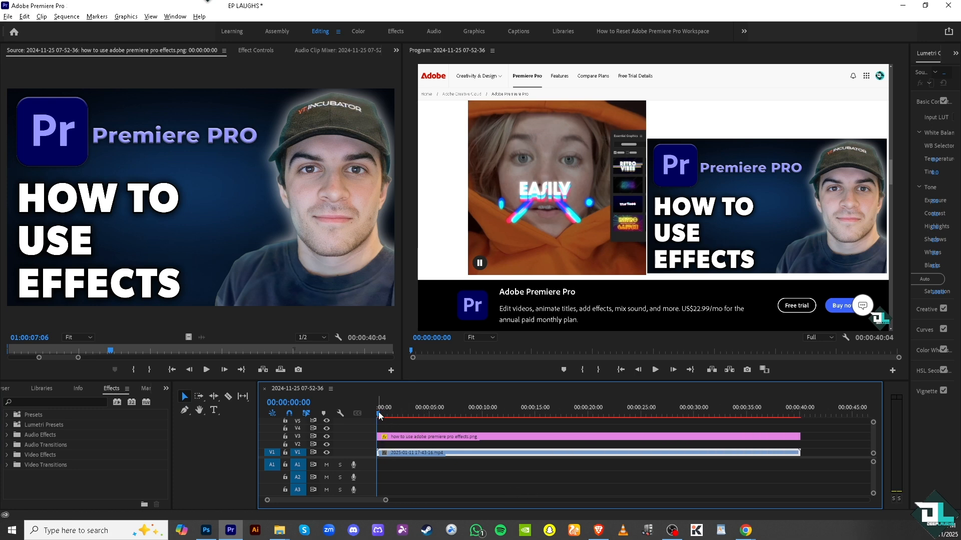
pyautogui.moveTo(385, 412); pyautogui.dragTo(415, 422)
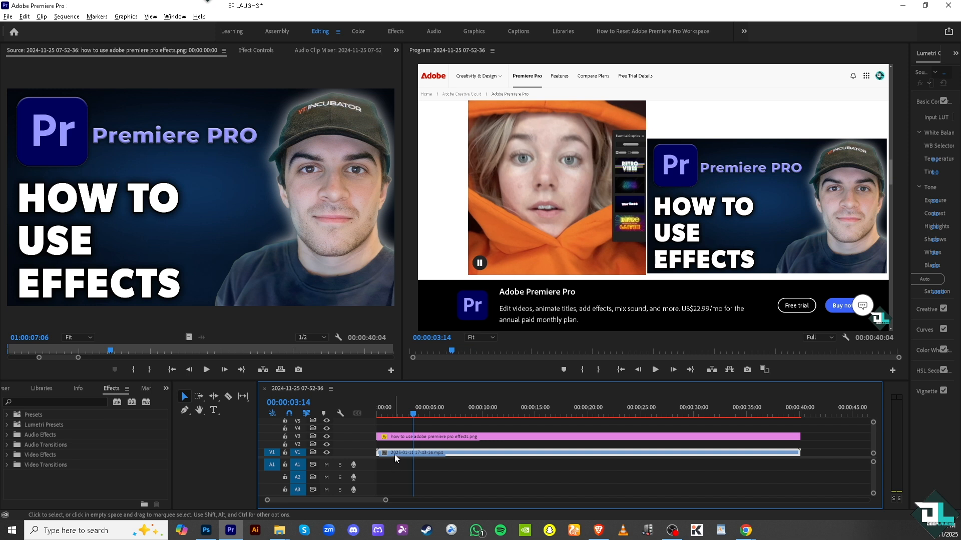
pyautogui.press('c')
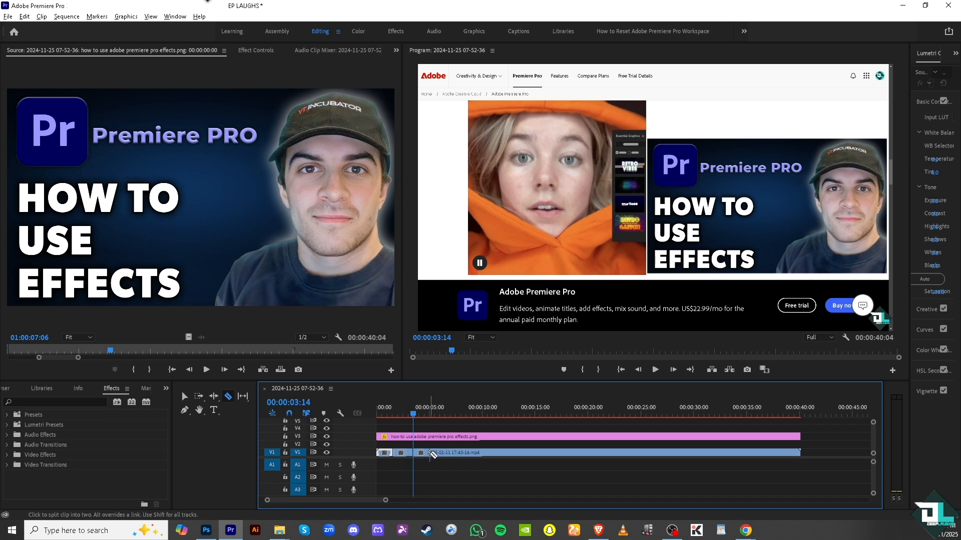
pyautogui.click(429, 453)
pyautogui.click(448, 453)
pyautogui.click(475, 453)
pyautogui.click(506, 453)
pyautogui.click(540, 453)
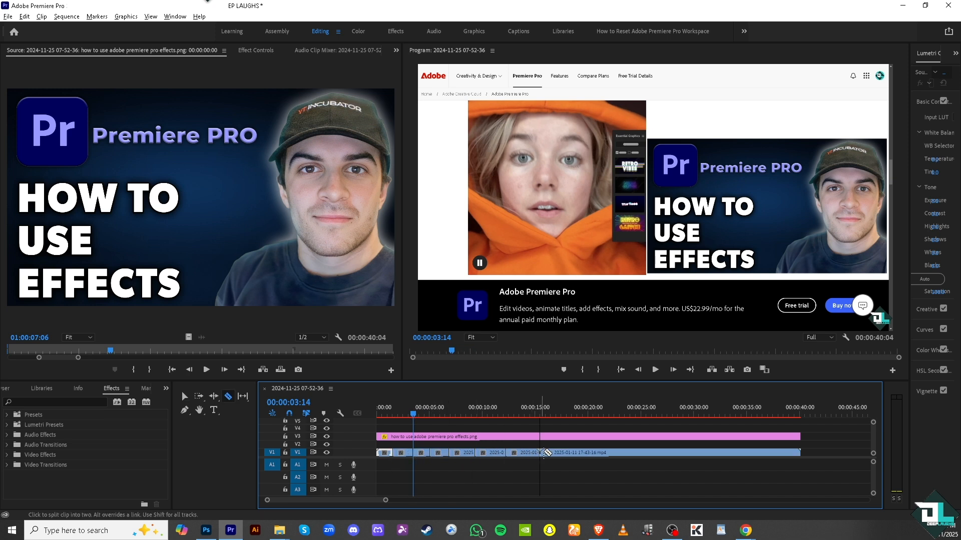
pyautogui.click(575, 453)
pyautogui.click(631, 453)
pyautogui.click(615, 452)
pyautogui.click(672, 452)
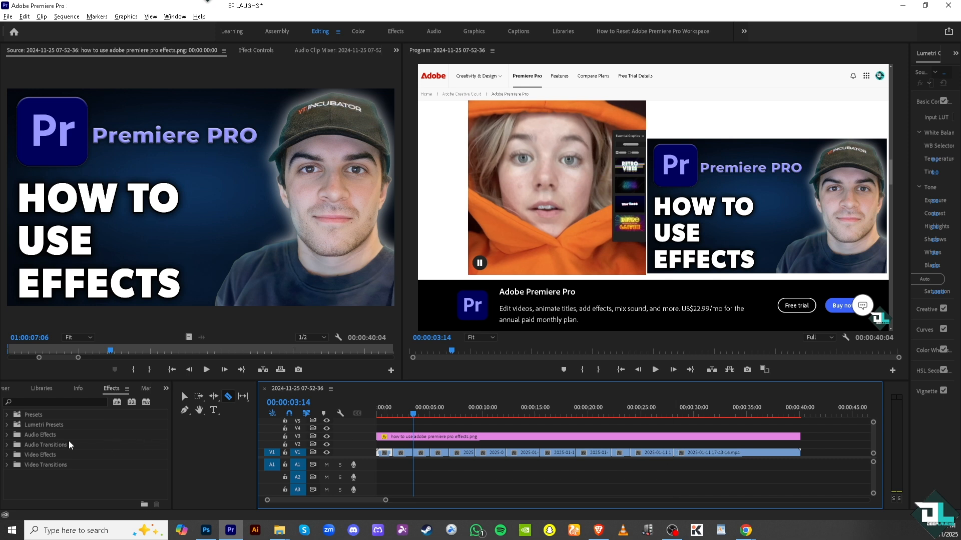
# Apply the VR Blur effect from Immersive Video to the first clip piece on V1
pyautogui.click(7, 455)
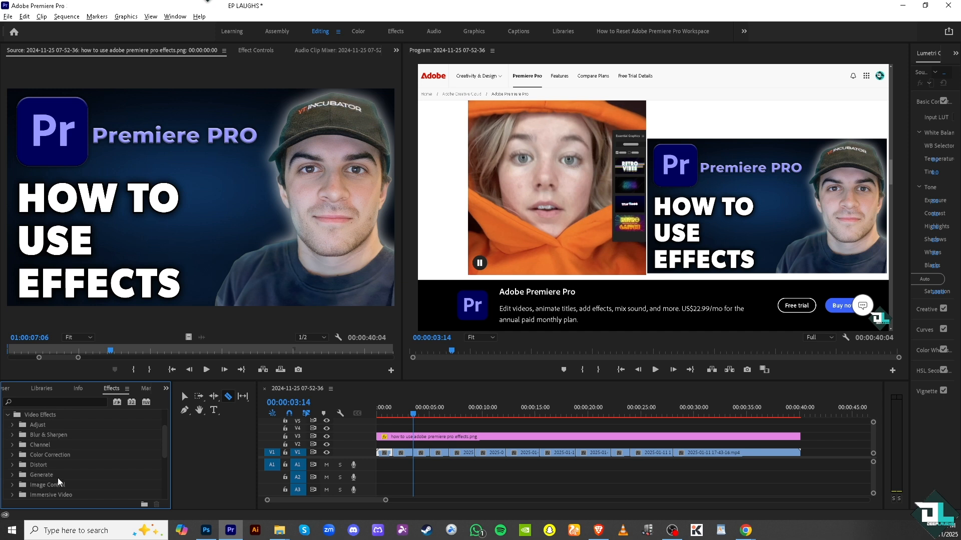
pyautogui.scroll(-2, 25, 478)
pyautogui.click(13, 475)
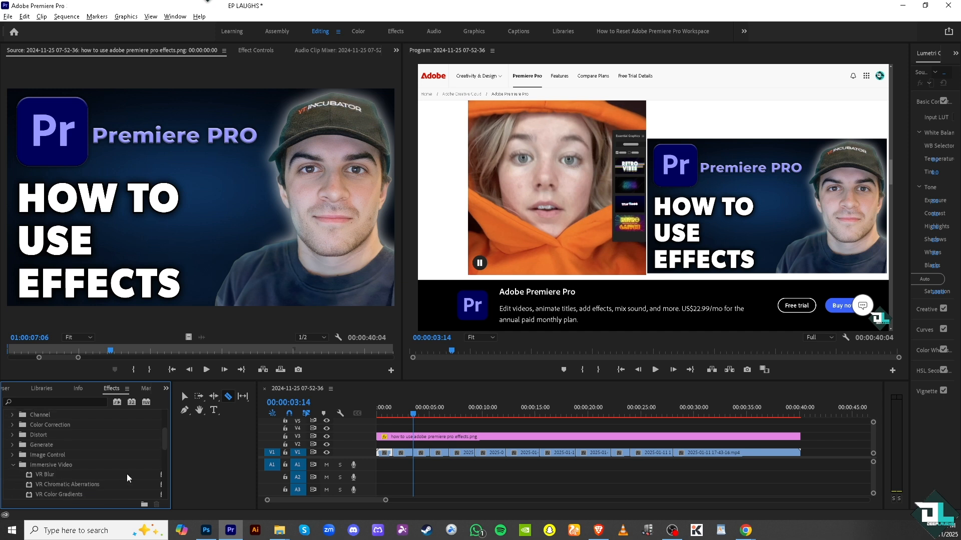
pyautogui.scroll(-3, 110, 471)
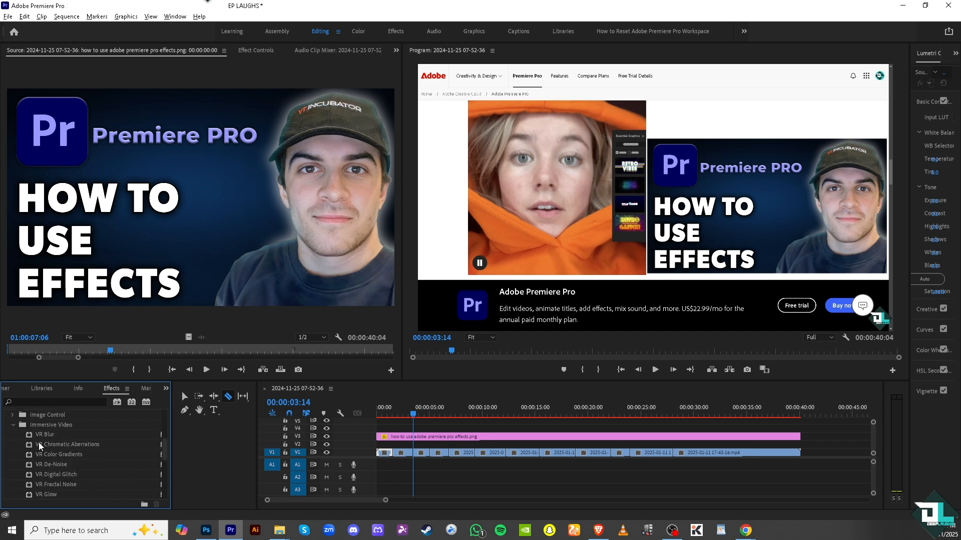
pyautogui.moveTo(45, 438); pyautogui.dragTo(389, 454)
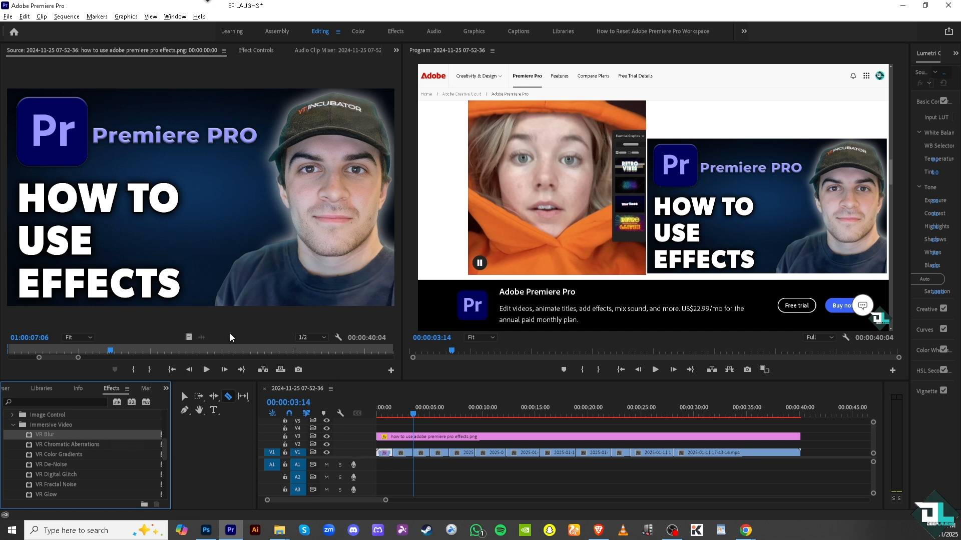
# Load the first V1 piece in the Source monitor and play the sequence from the start to preview VR Blur
pyautogui.press('v')
pyautogui.click(386, 454)
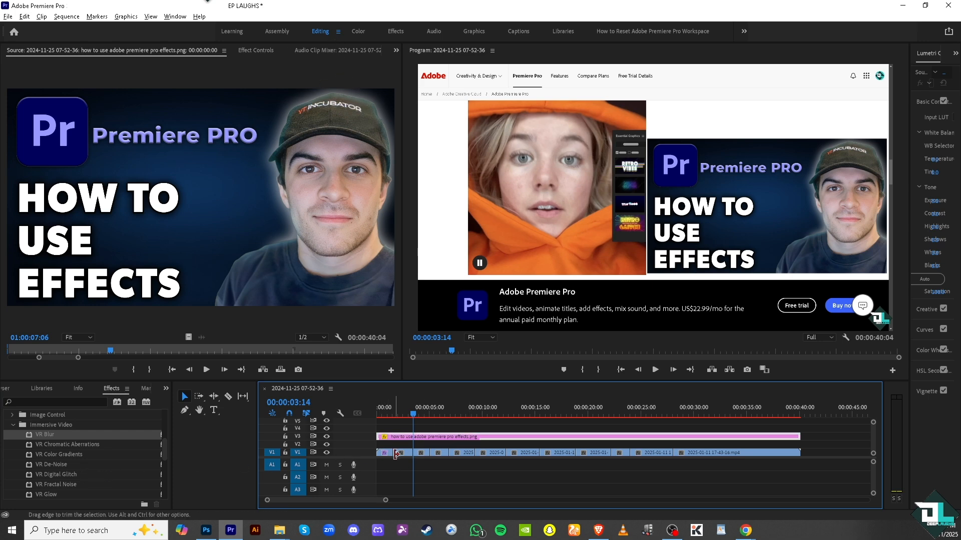
pyautogui.doubleClick(469, 452)
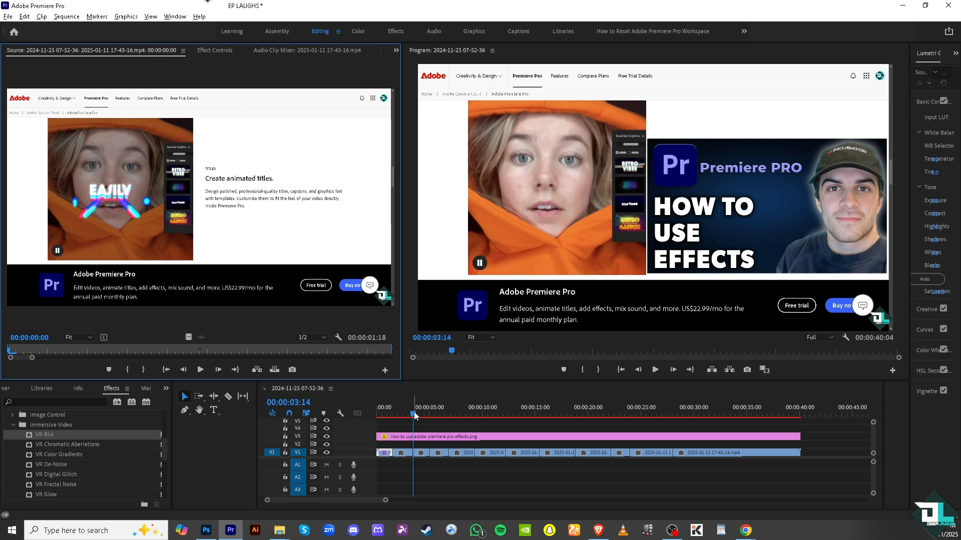
pyautogui.moveTo(413, 412); pyautogui.dragTo(371, 413)
pyautogui.click(655, 369)
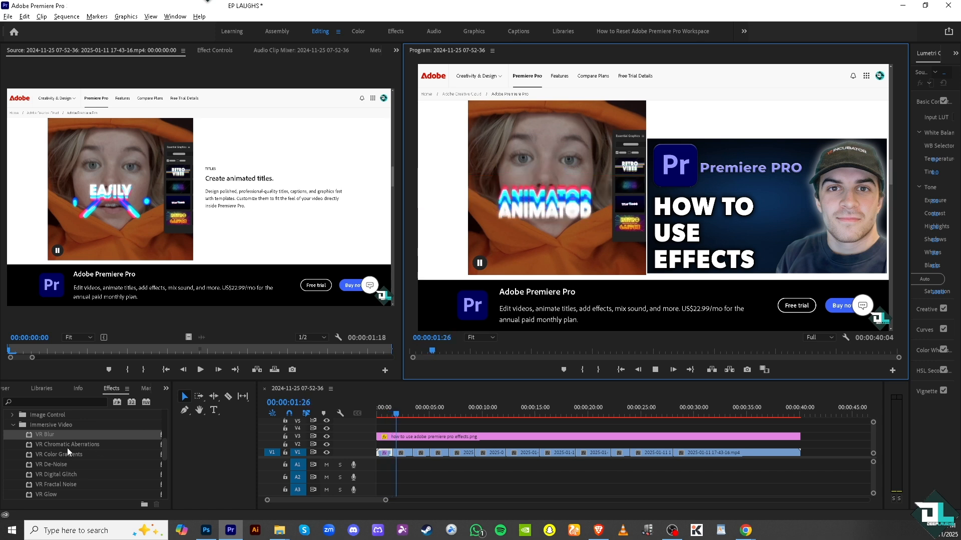
# Apply the VR Chromatic Aberrations effect to the first V1 piece and play the sequence from the start
pyautogui.moveTo(68, 444); pyautogui.dragTo(385, 453)
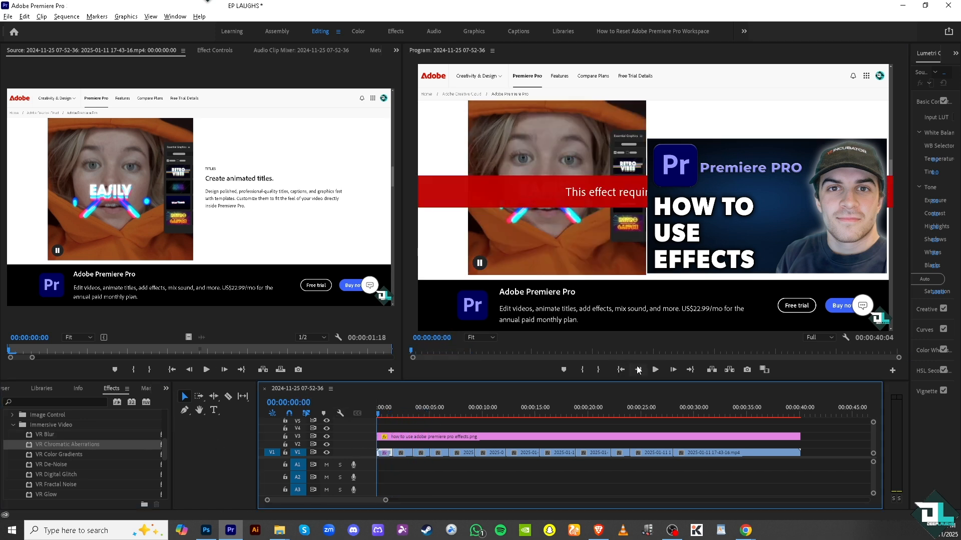
pyautogui.click(655, 369)
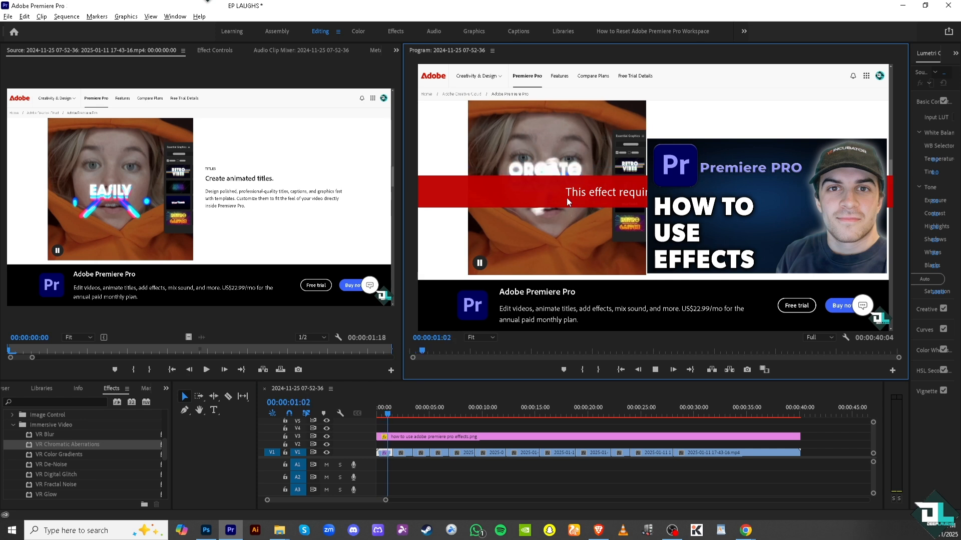
# Remove the VR Blur and VR Chromatic Aberrations effects from the first V1 piece and replay from the start
pyautogui.click(384, 453)
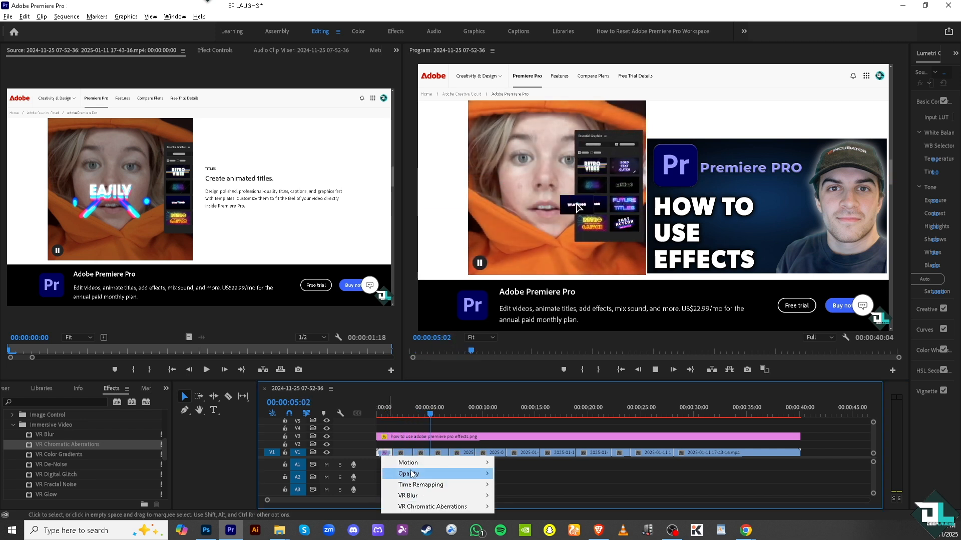
pyautogui.click(647, 488)
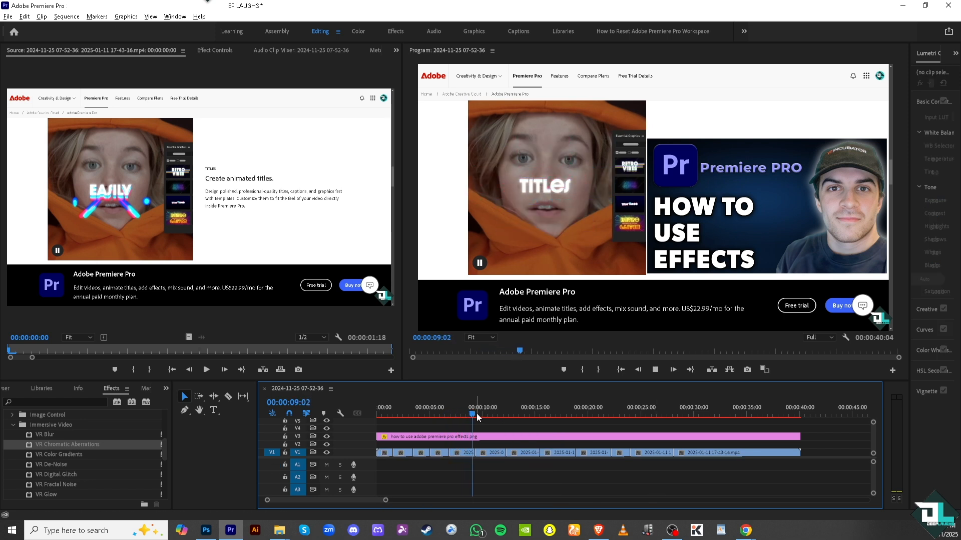
pyautogui.moveTo(476, 414); pyautogui.dragTo(338, 414)
pyautogui.click(655, 370)
# Apply the VR Glow effect from Immersive Video to the first clip piece on V1
pyautogui.scroll(-1, 75, 476)
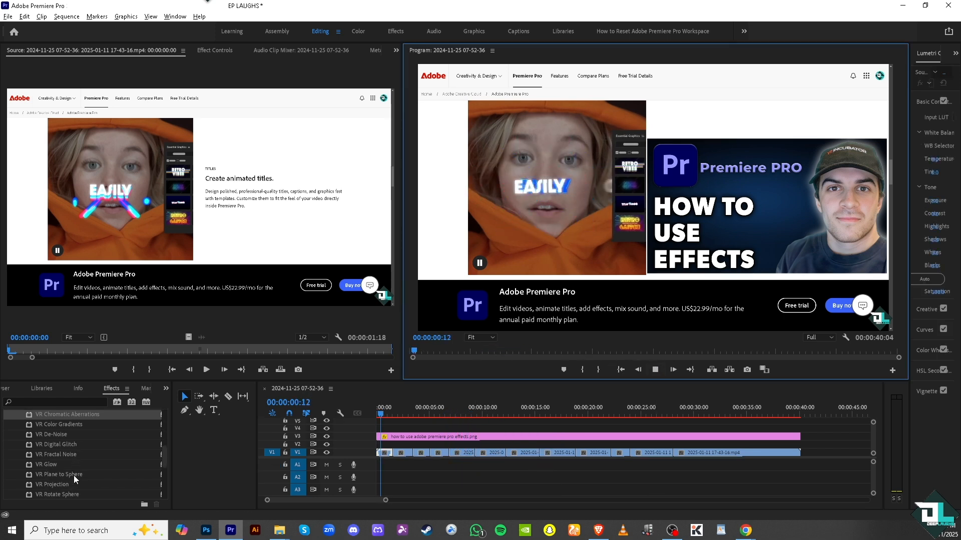
pyautogui.moveTo(55, 464); pyautogui.dragTo(384, 453)
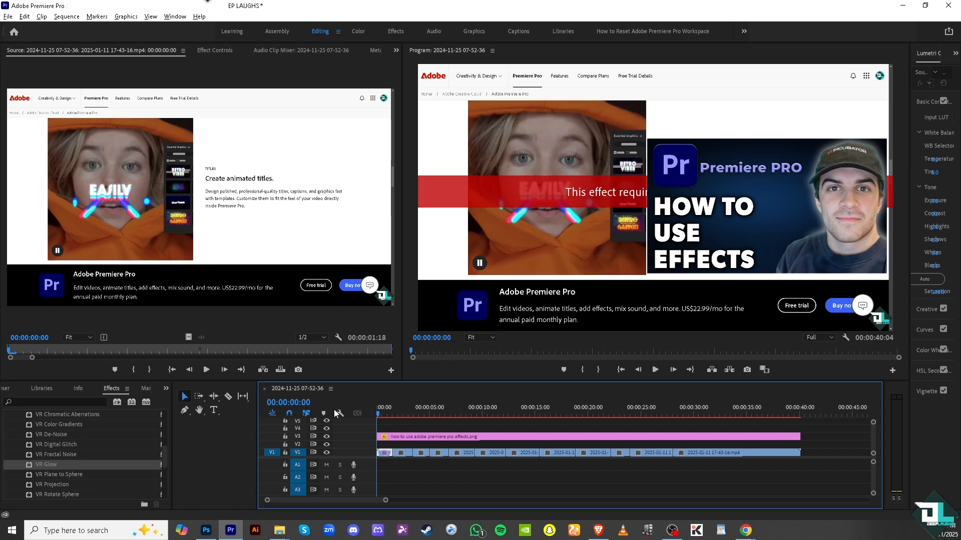
# Play the sequence from the start to preview the VR Glow effect on the first V1 piece, then stop playback
pyautogui.click(654, 370)
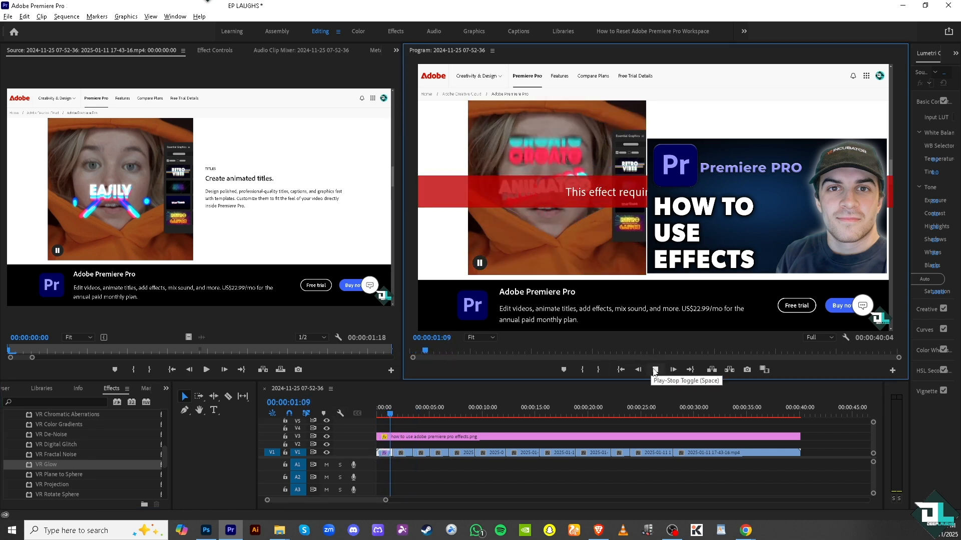
pyautogui.click(654, 370)
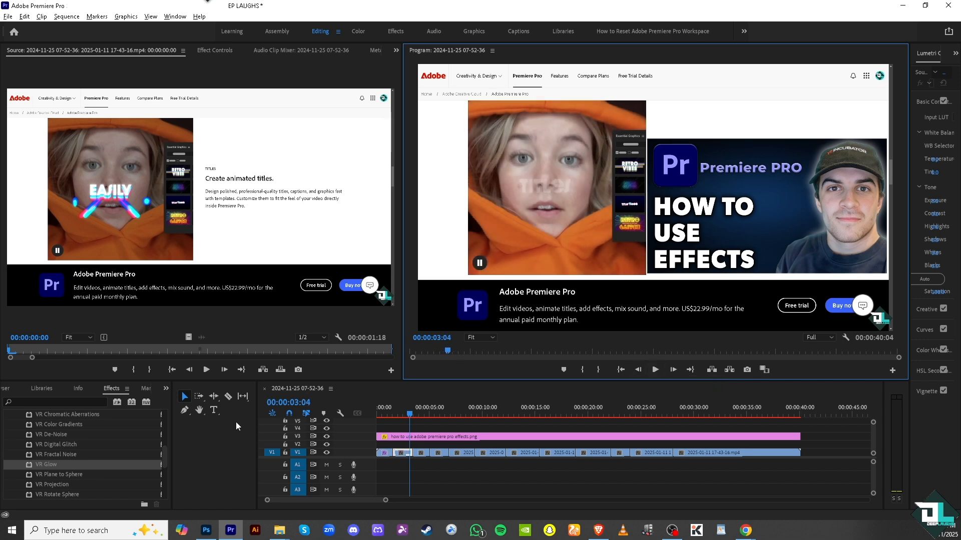
# Apply the Iris Diamond transition between the second and third V1 pieces and Iris Box between the third and fourth
pyautogui.scroll(-2, 31, 475)
pyautogui.scroll(-2, 31, 475)
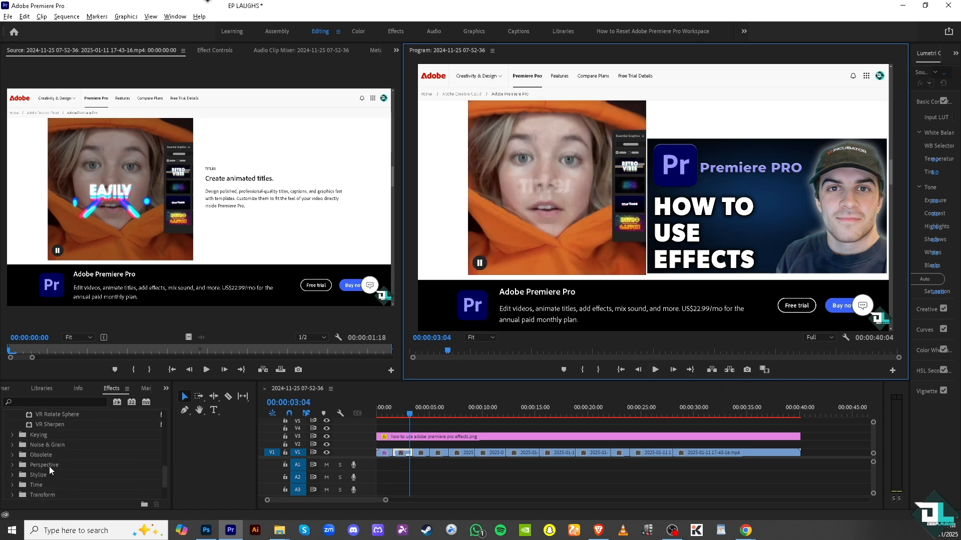
pyautogui.scroll(-3, 55, 472)
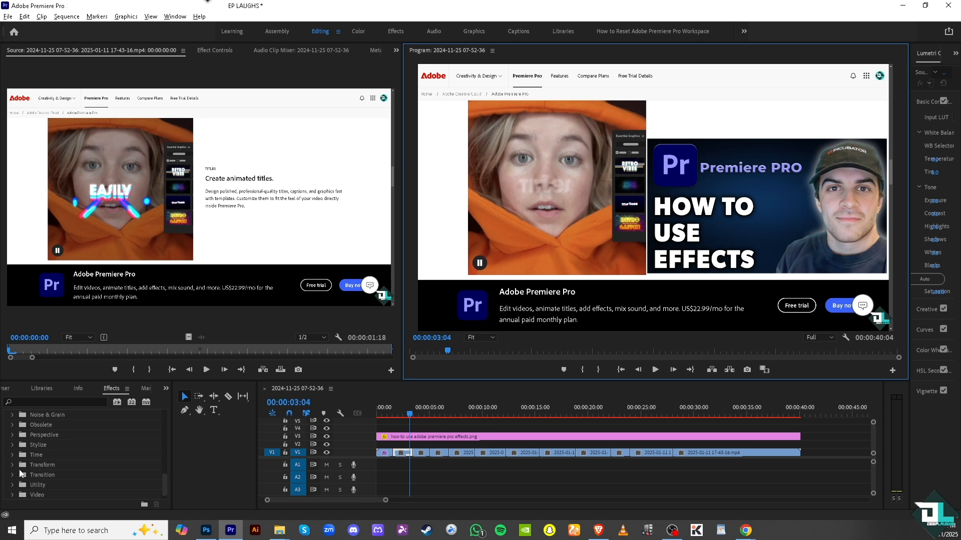
pyautogui.scroll(-1, 65, 463)
pyautogui.click(7, 494)
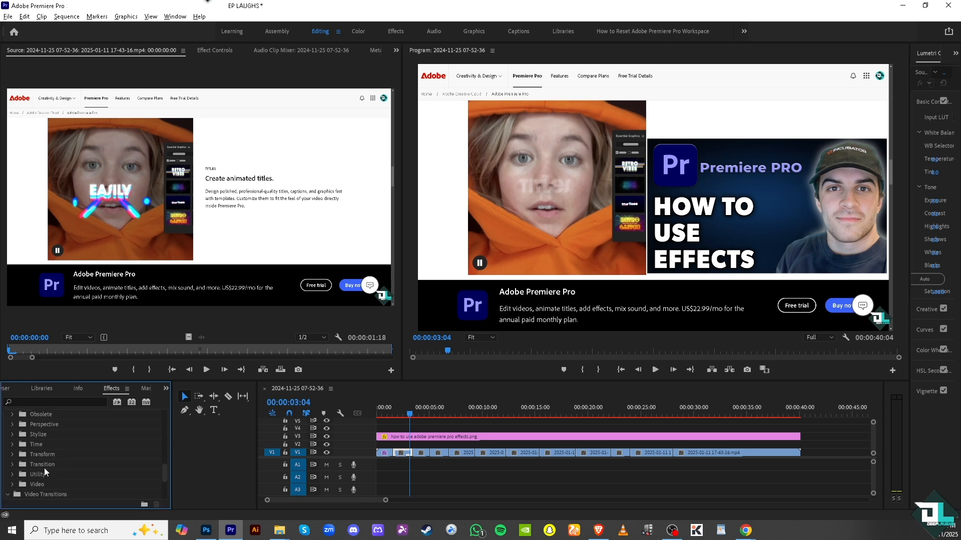
pyautogui.scroll(-5, 44, 468)
pyautogui.scroll(-2, 44, 467)
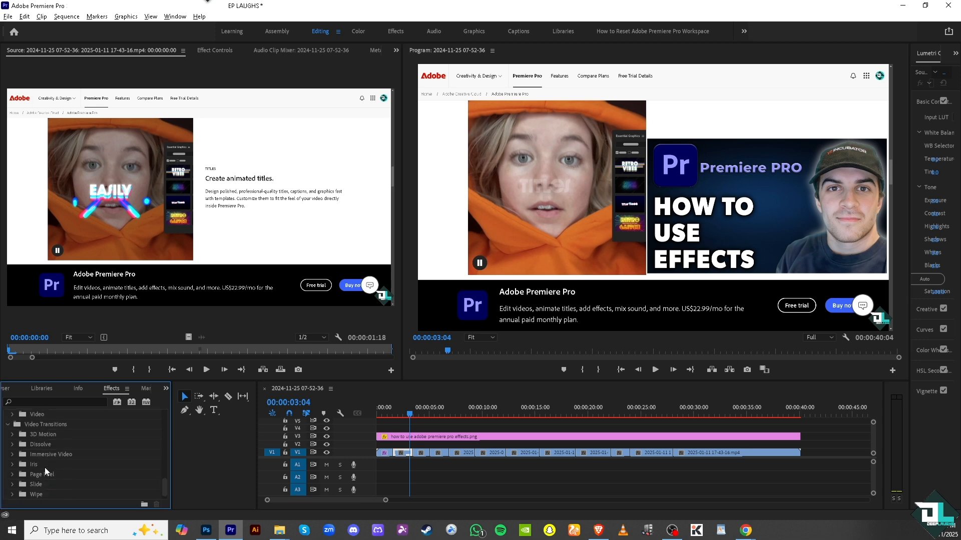
pyautogui.click(14, 465)
pyautogui.scroll(-2, 35, 464)
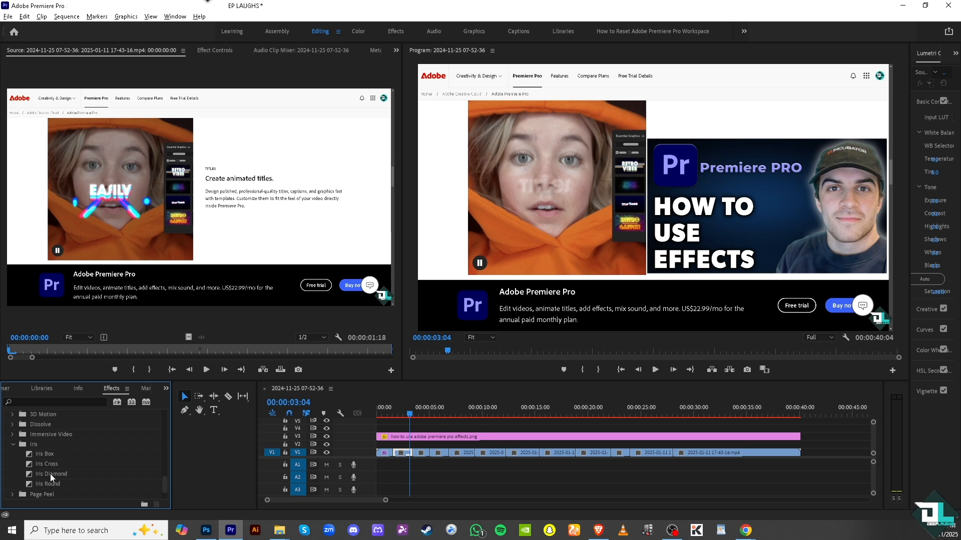
pyautogui.moveTo(50, 474); pyautogui.dragTo(411, 453)
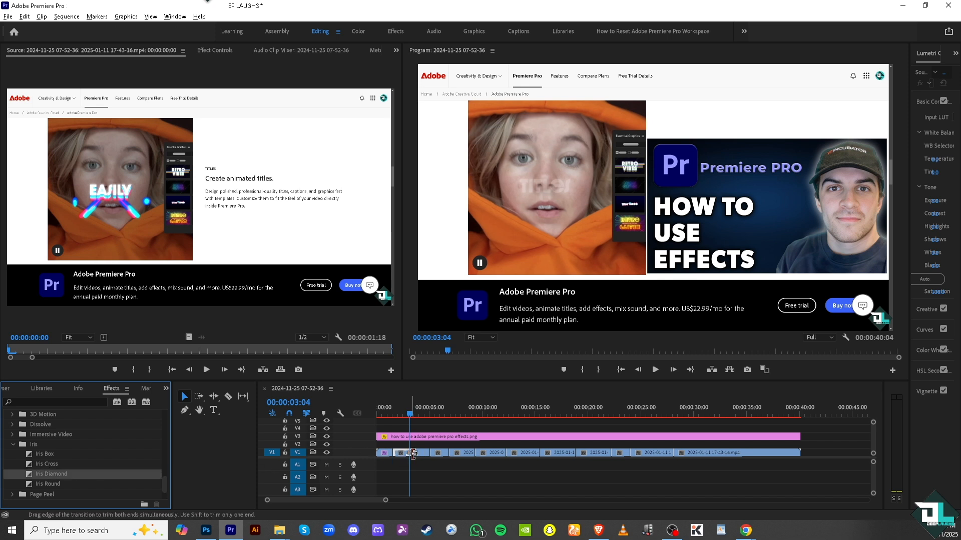
pyautogui.scroll(-2, 58, 463)
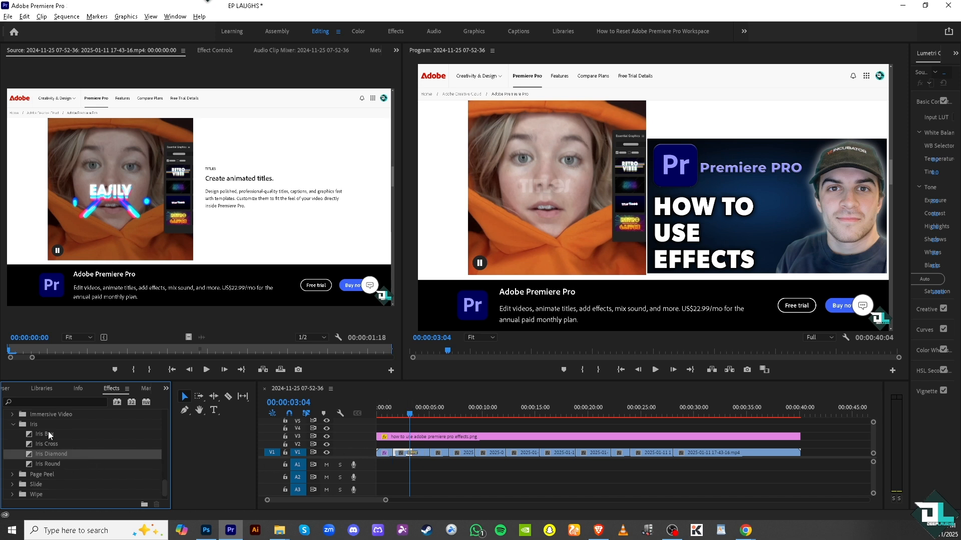
pyautogui.moveTo(48, 431); pyautogui.dragTo(428, 452)
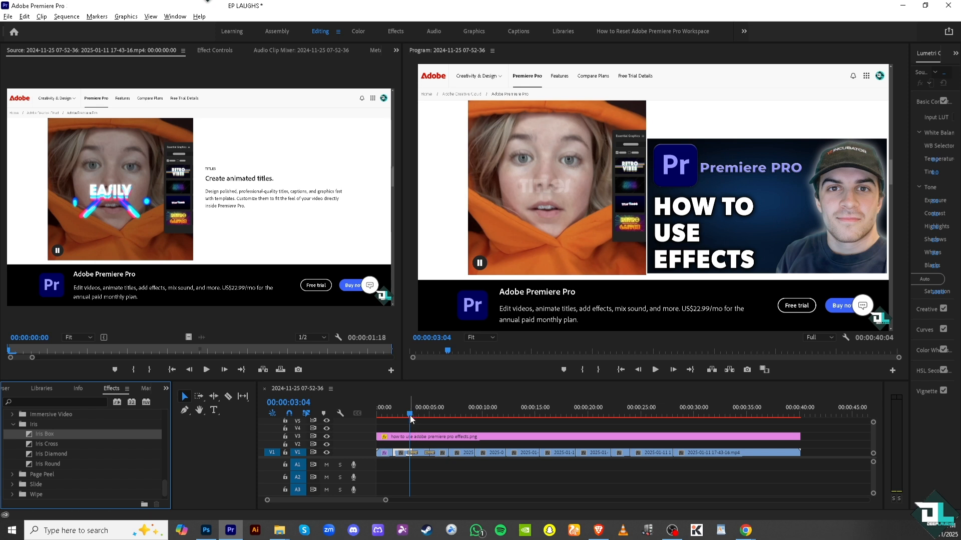
# Play the sequence from about 3 seconds through both Iris transitions on V1, then stop playback
pyautogui.click(407, 414)
pyautogui.click(655, 370)
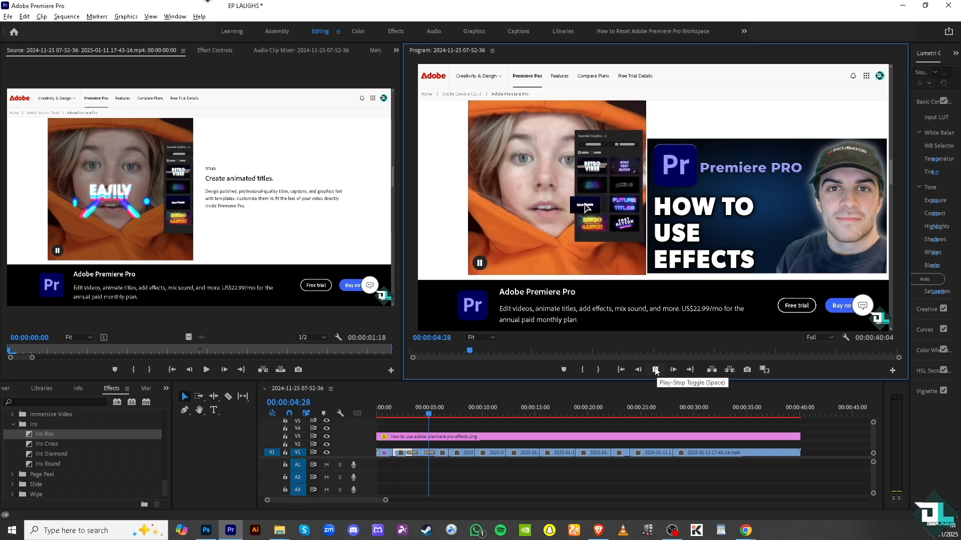
pyautogui.click(655, 370)
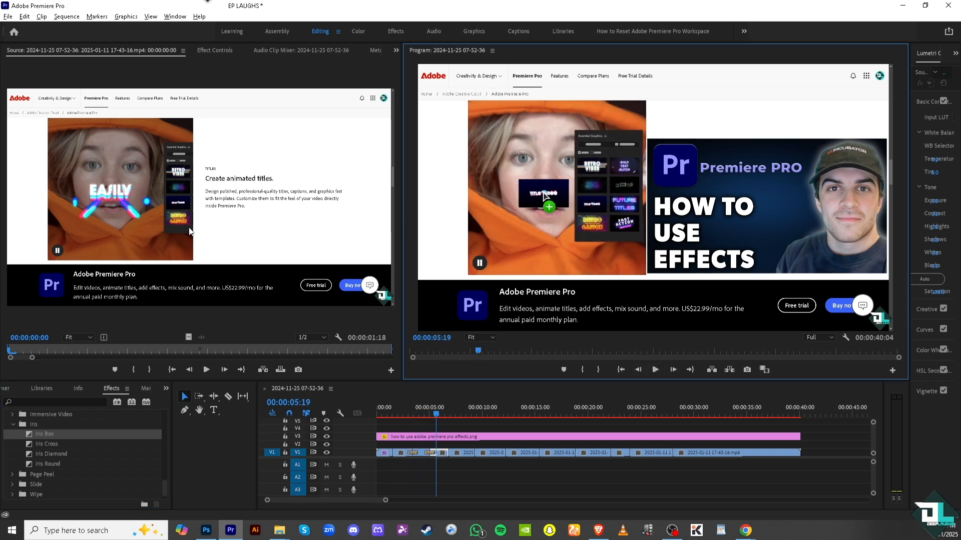
# Render the sequence previews and play from 00:00:02:07 past both Iris transitions to check them
pyautogui.click(151, 16)
pyautogui.moveTo(100, 21)
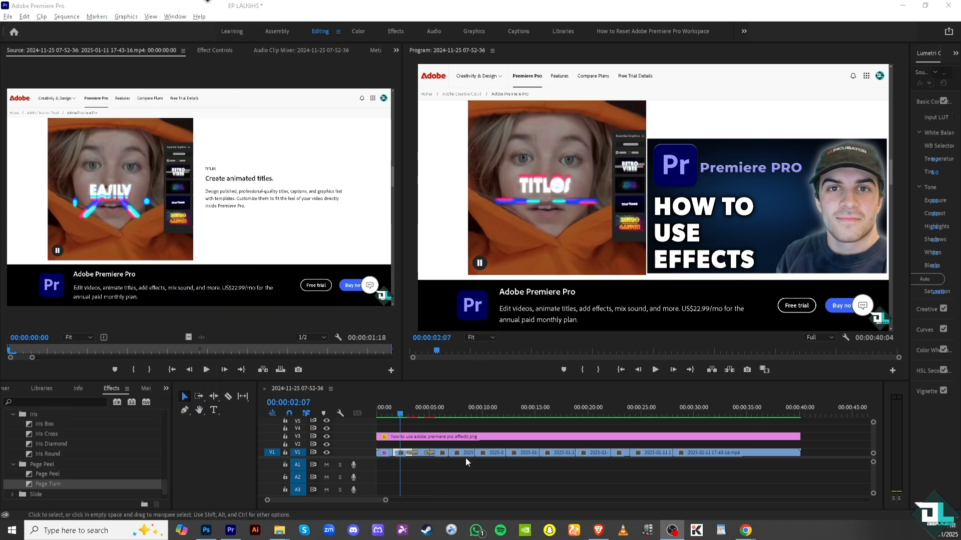
pyautogui.click(655, 372)
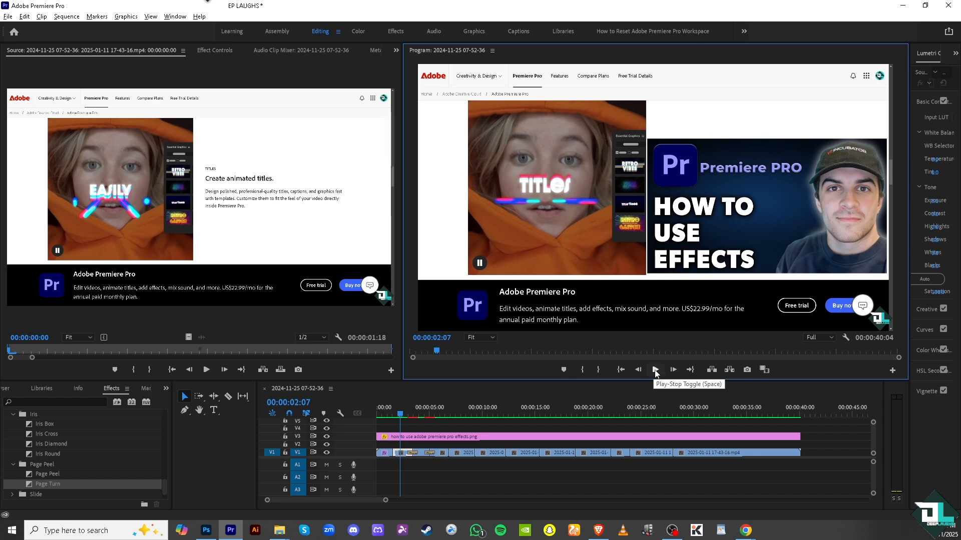
pyautogui.click(655, 371)
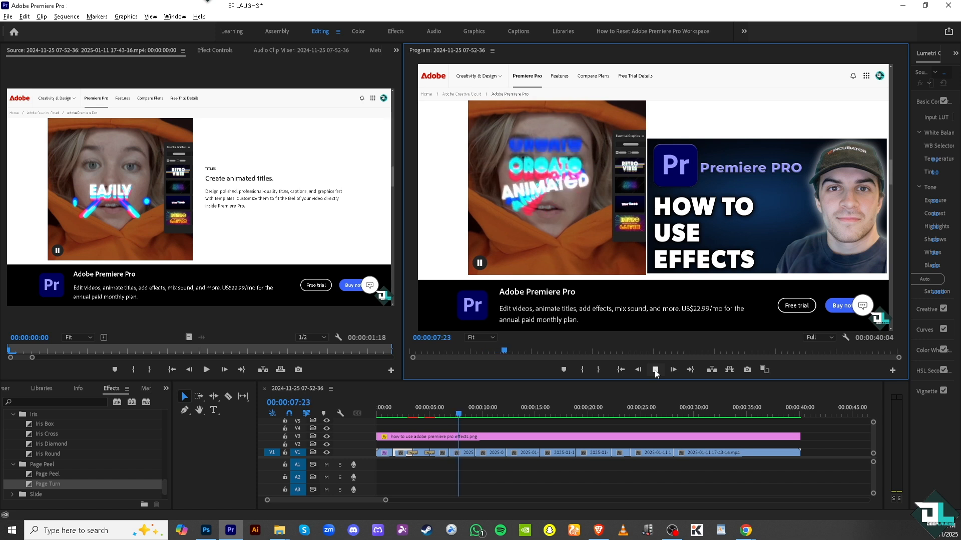
pyautogui.click(655, 371)
# Return to the main folders of the effects list and collapse Video Effects
pyautogui.scroll(-1, 56, 467)
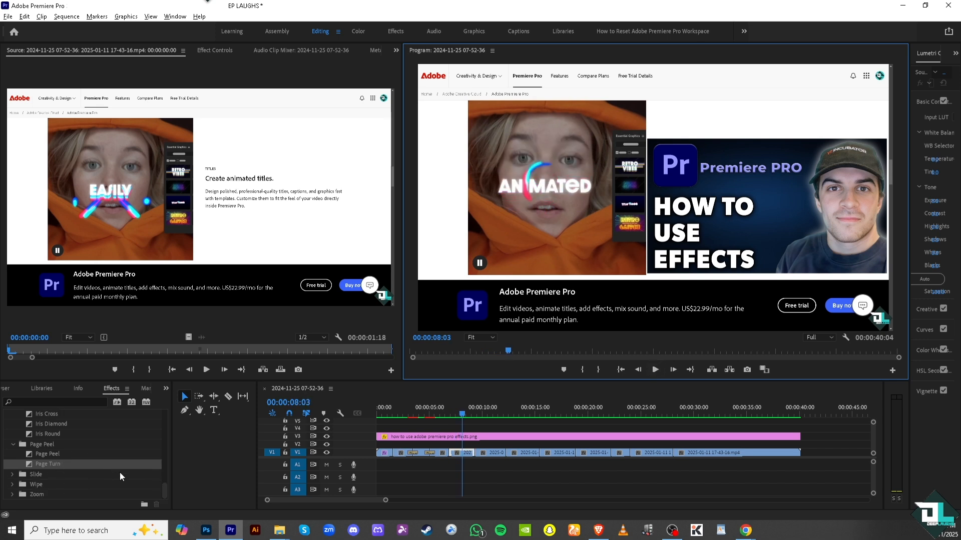
pyautogui.scroll(3, 45, 475)
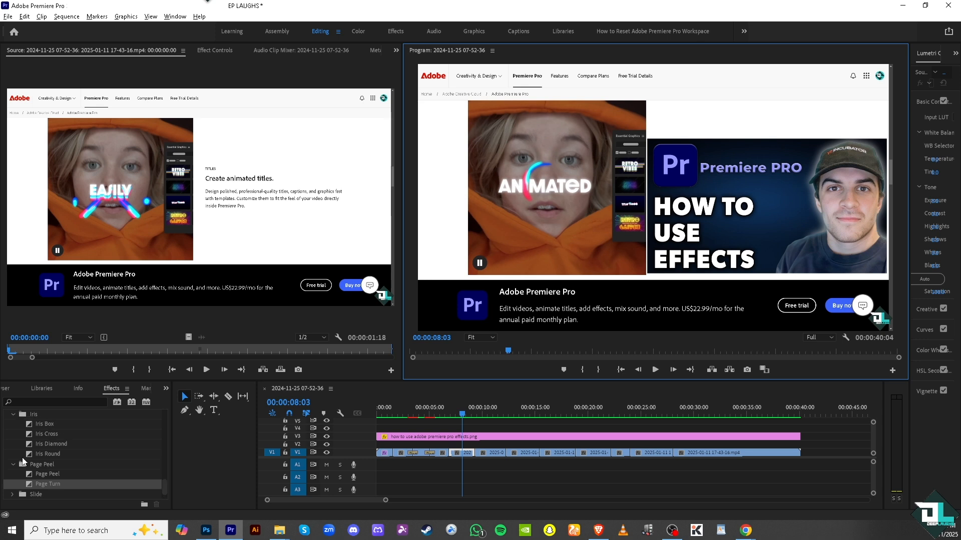
pyautogui.scroll(2, 26, 437)
pyautogui.scroll(8, 25, 436)
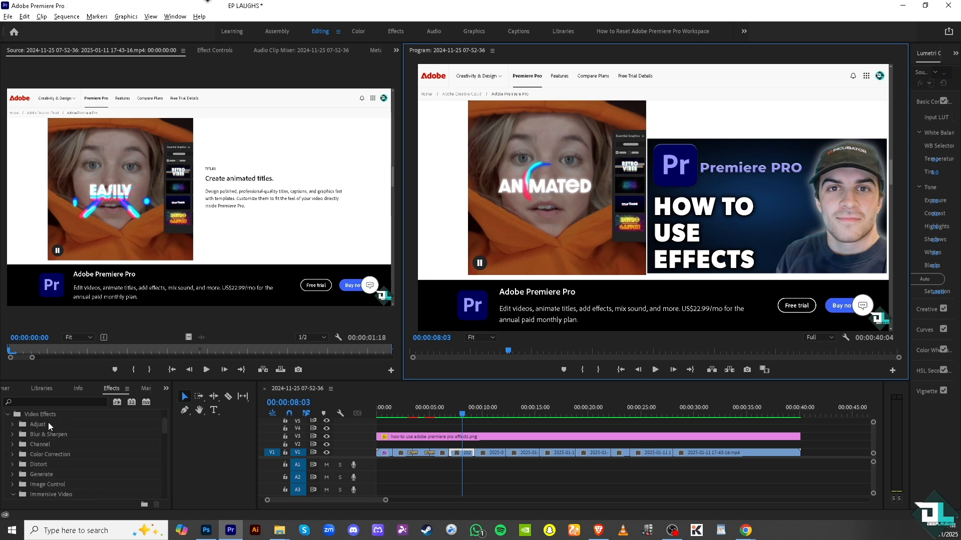
pyautogui.scroll(1, 22, 423)
pyautogui.click(7, 425)
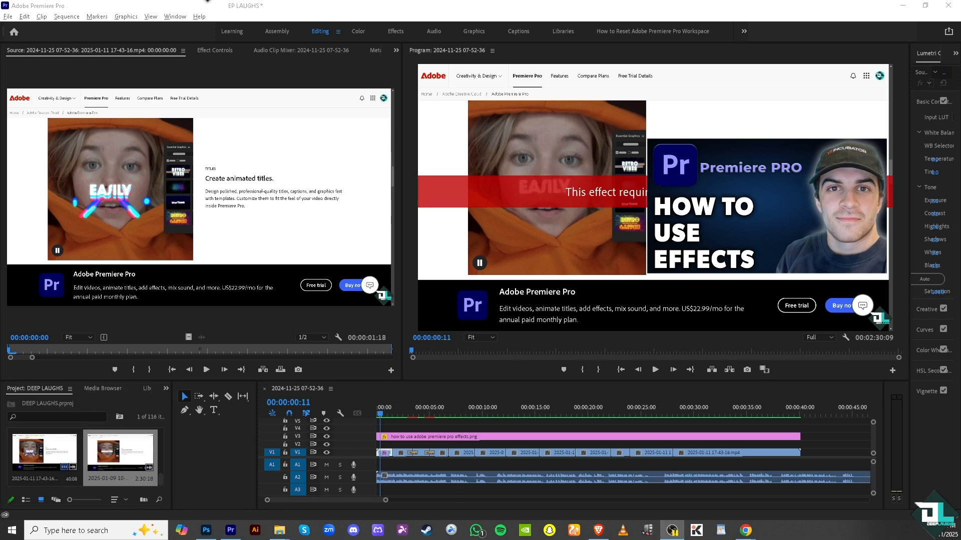
# Cut the A2 audio clip into six pieces with the Razor tool within about its first 11 seconds
pyautogui.click(386, 481)
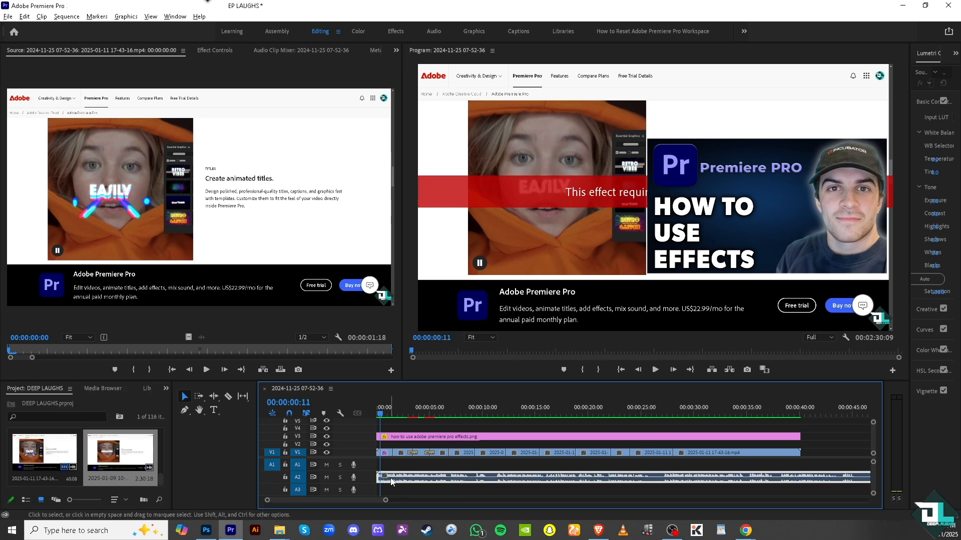
pyautogui.press('c')
pyautogui.click(413, 476)
pyautogui.click(435, 477)
pyautogui.click(461, 477)
pyautogui.click(465, 477)
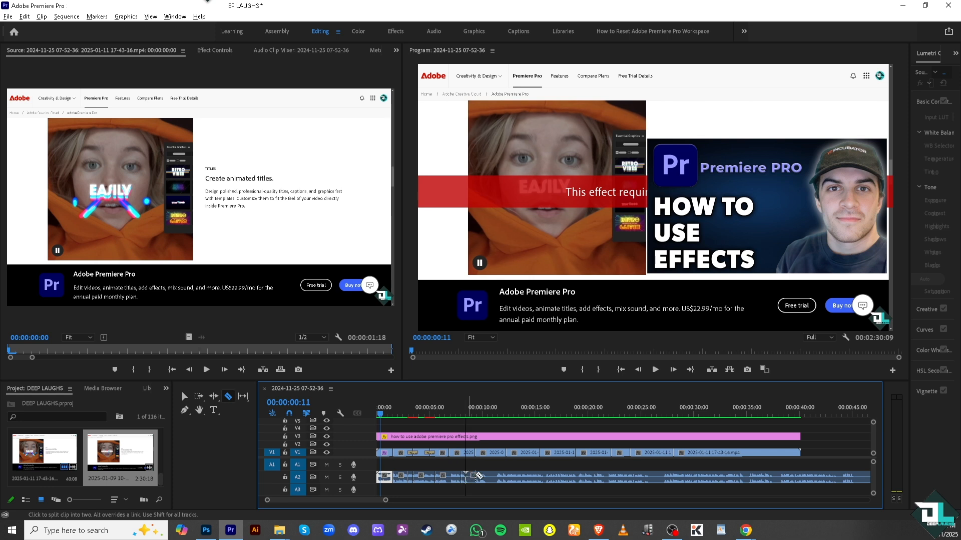
pyautogui.click(493, 477)
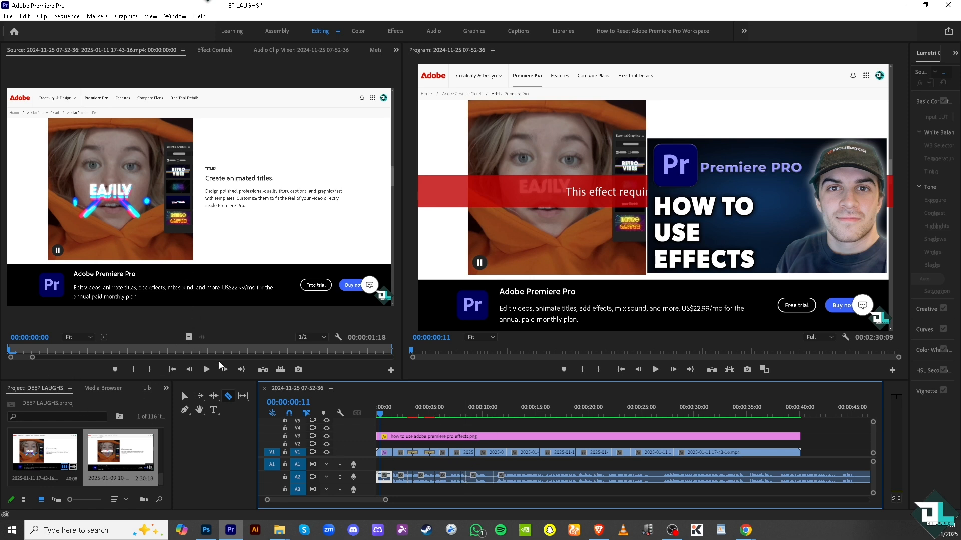
# Show the effects list, collapse Video Transitions, and expand Audio Effects to browse its categories
pyautogui.click(167, 389)
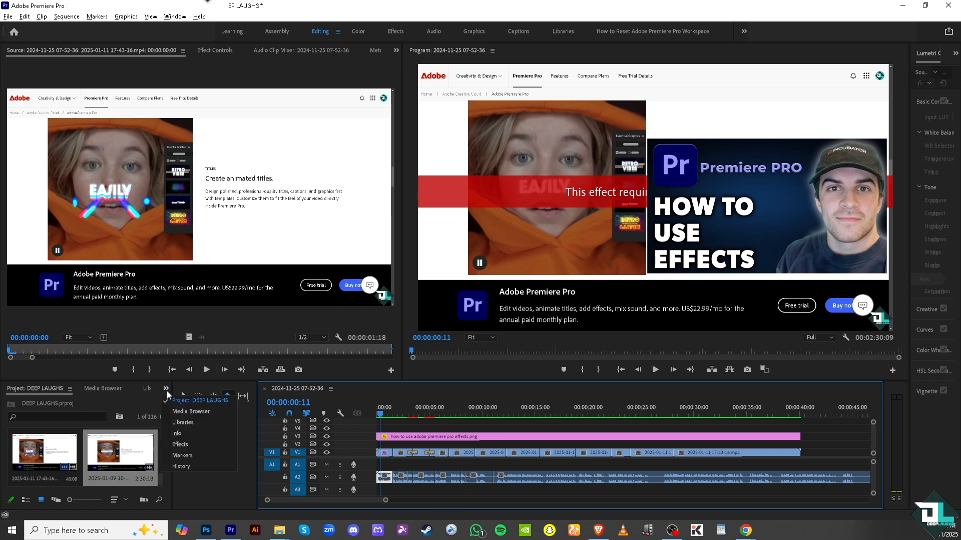
pyautogui.click(179, 445)
pyautogui.scroll(1, 21, 464)
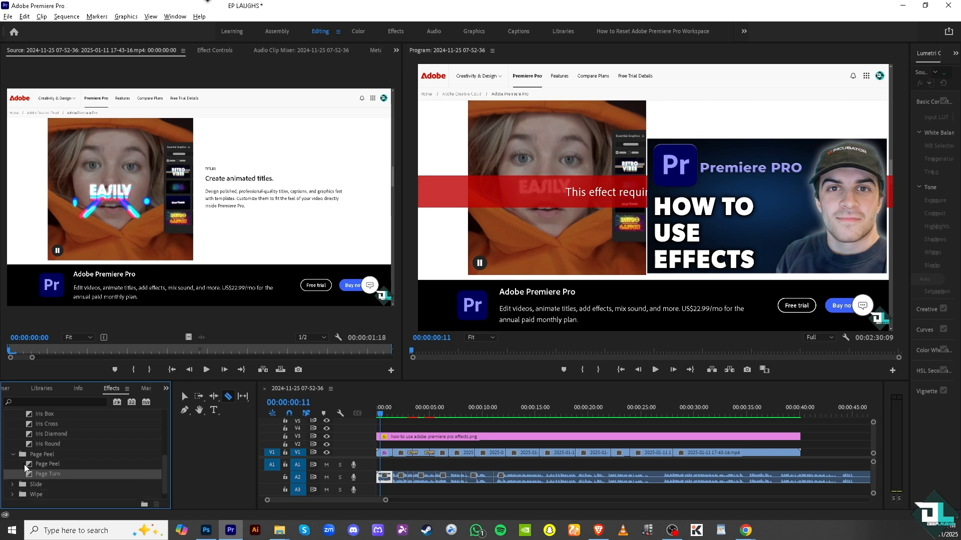
pyautogui.scroll(2, 23, 456)
pyautogui.click(8, 465)
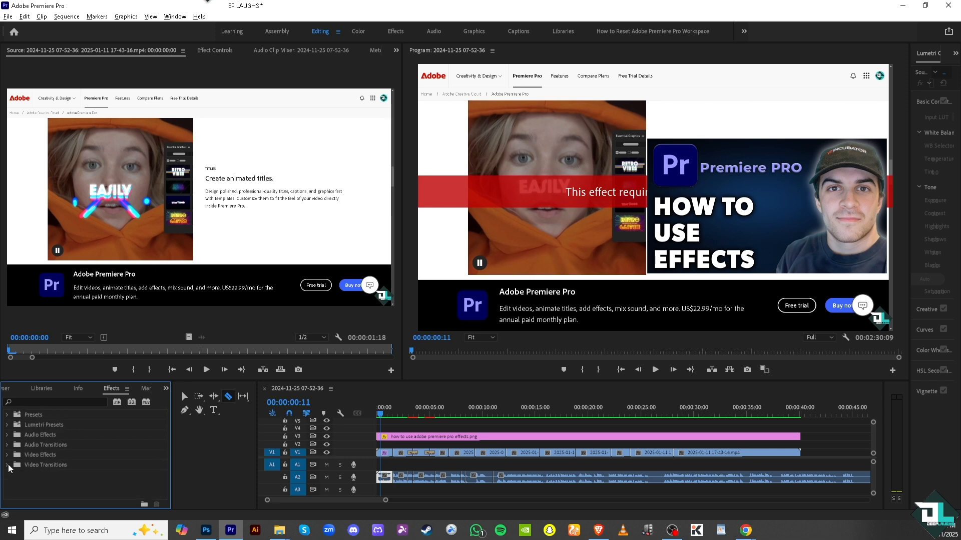
pyautogui.click(7, 435)
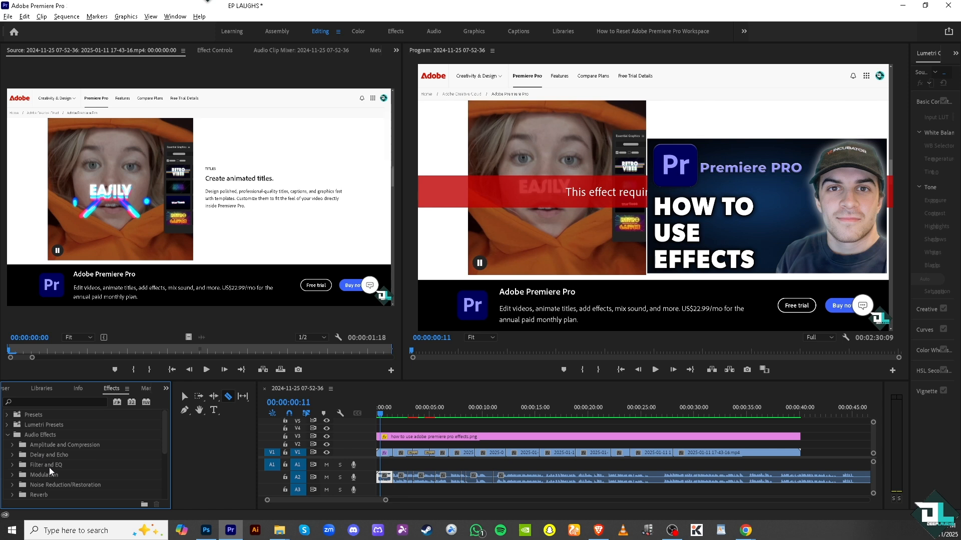
pyautogui.scroll(-2, 40, 463)
pyautogui.scroll(-4, 44, 466)
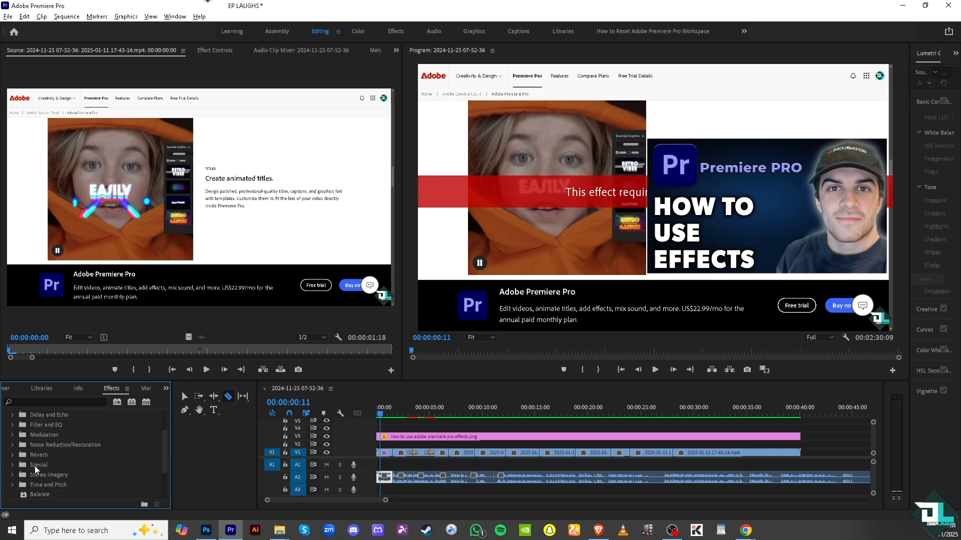
pyautogui.scroll(3, 44, 475)
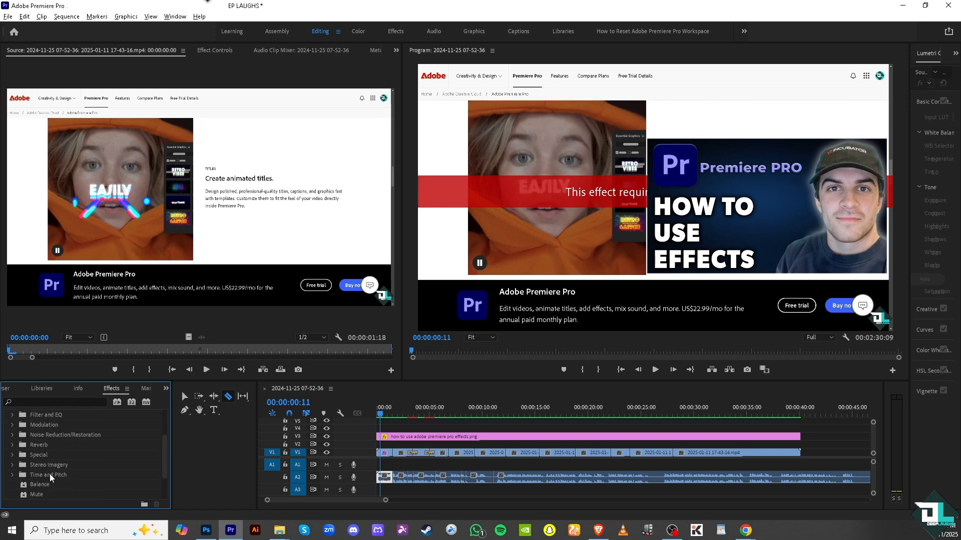
# Search the effects for "denoise", apply DeNoise to the first audio piece on A2, and clear the search
pyautogui.click(66, 402)
pyautogui.write('denoise')
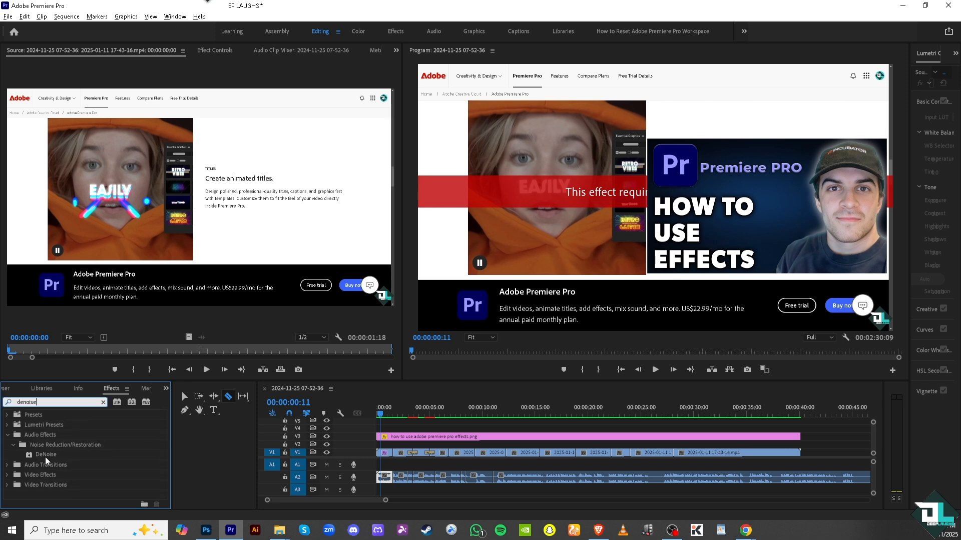
pyautogui.moveTo(46, 454); pyautogui.dragTo(394, 482)
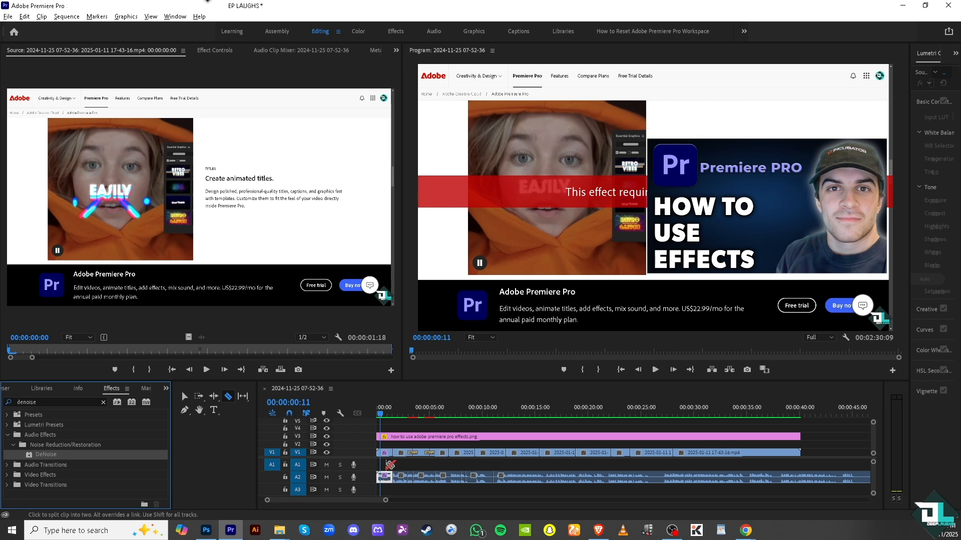
pyautogui.press('v')
pyautogui.click(387, 477)
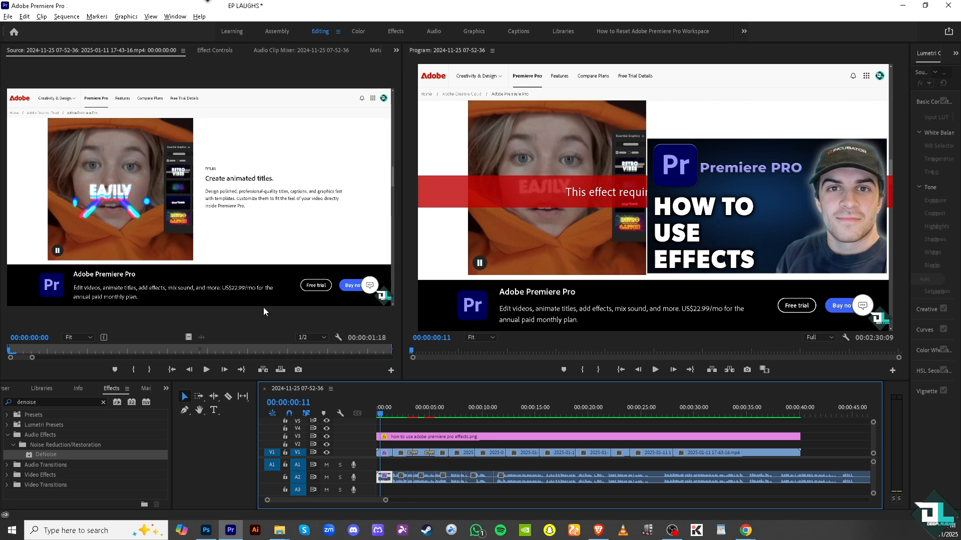
pyautogui.click(103, 402)
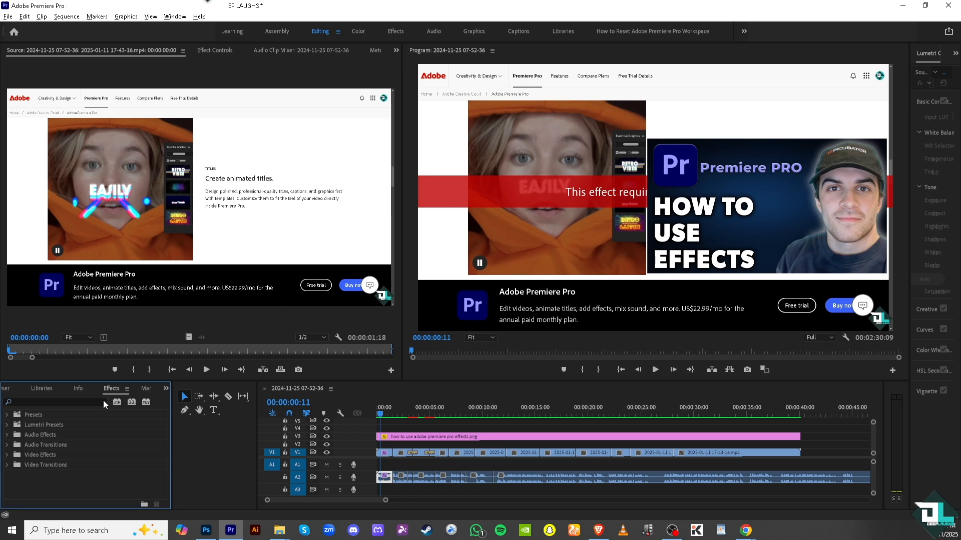
# Select the Lumetri Presets folder and widen the Lumetri Color panel while keeping the Program monitor visible
pyautogui.click(8, 428)
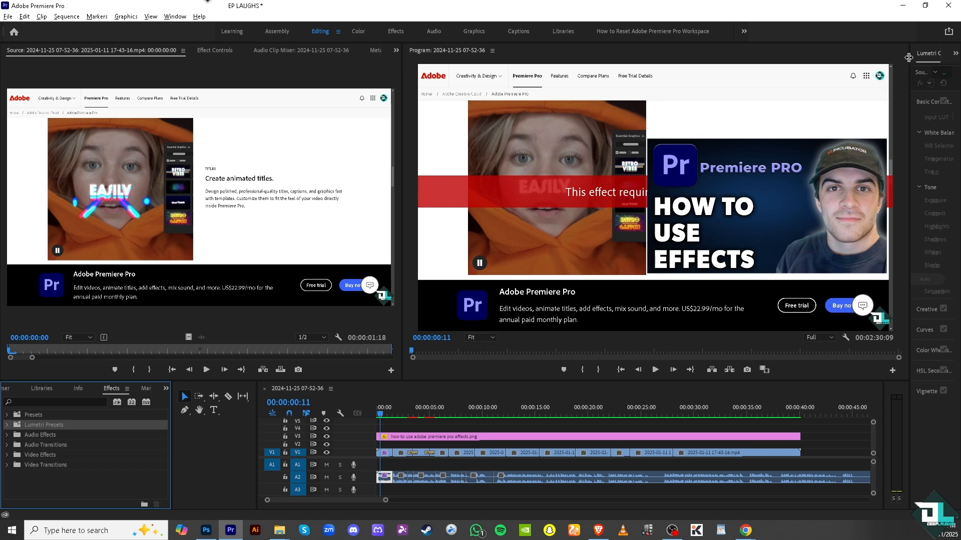
pyautogui.moveTo(912, 61); pyautogui.dragTo(413, 94)
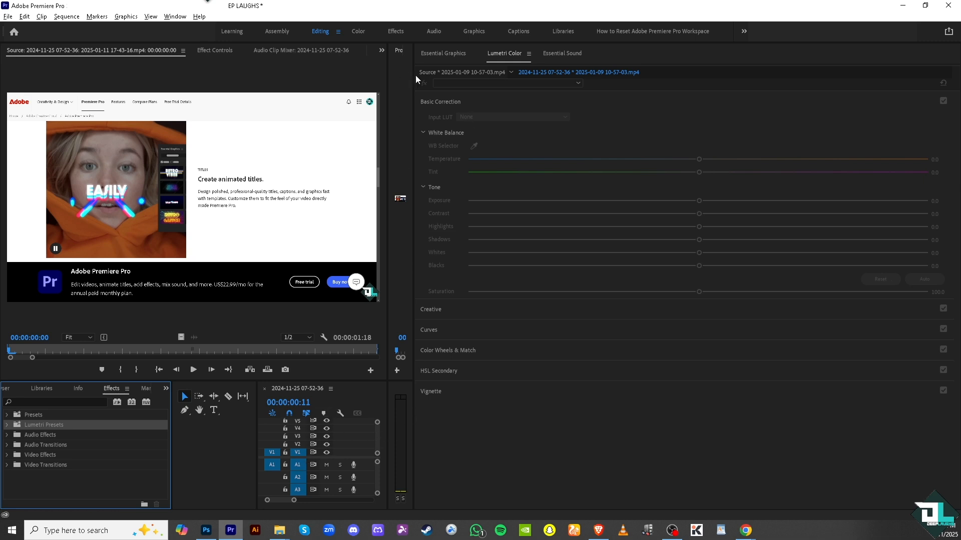
pyautogui.moveTo(414, 78); pyautogui.dragTo(584, 111)
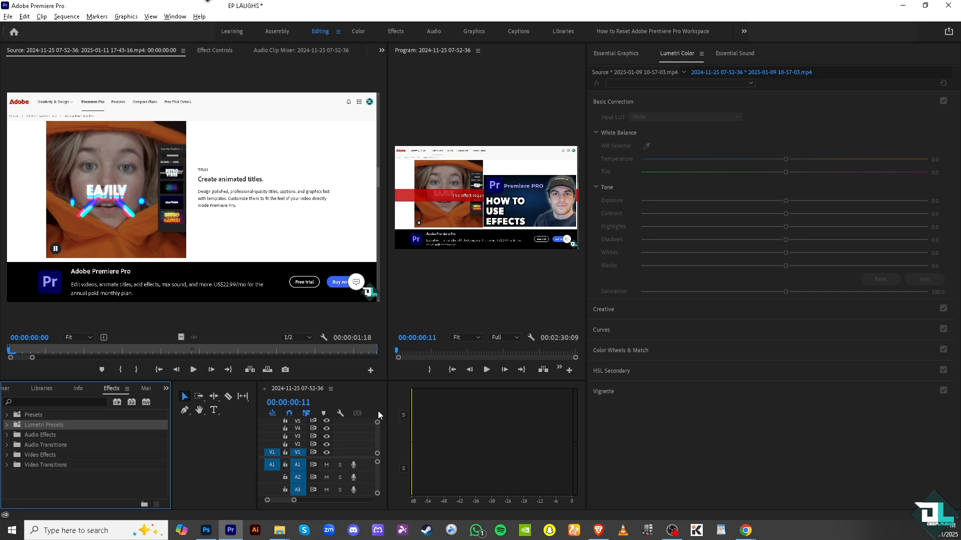
# Narrow the Lumetri Color panel to enlarge the Program monitor, and widen the timeline so its clips are visible
pyautogui.moveTo(586, 64); pyautogui.dragTo(728, 65)
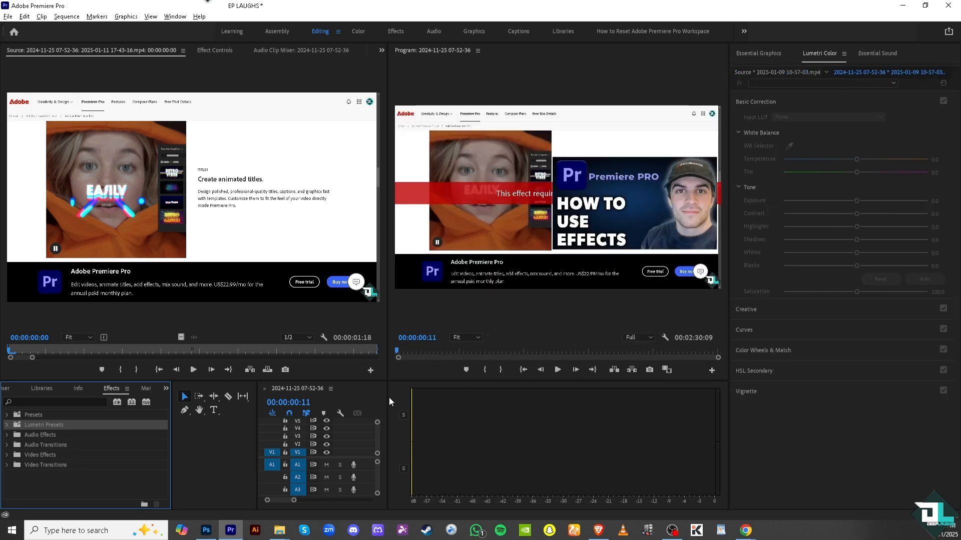
pyautogui.moveTo(388, 400); pyautogui.dragTo(529, 399)
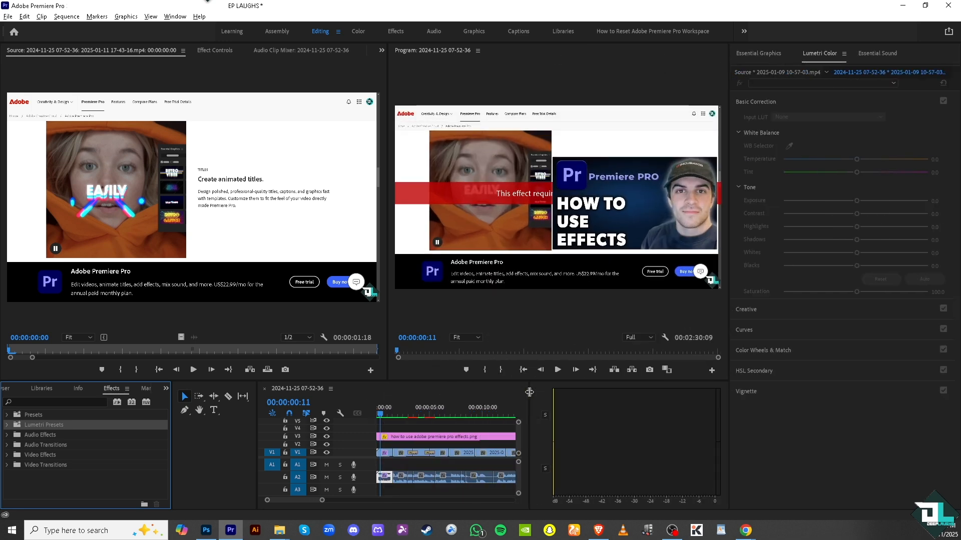
# Set the Lumetri Color Temperature to 94.5 and Exposure to 1.6 on the first video piece on V1
pyautogui.click(384, 453)
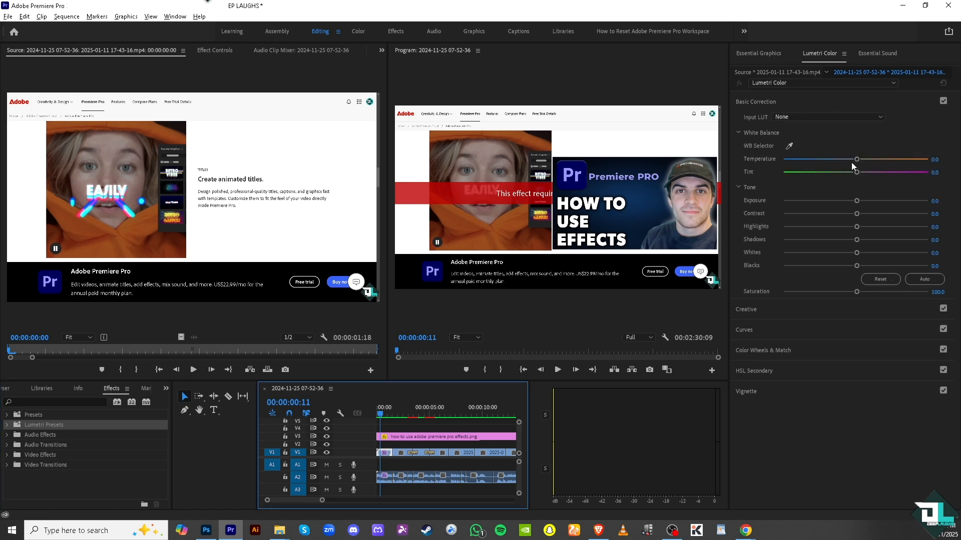
pyautogui.moveTo(860, 164); pyautogui.dragTo(924, 164)
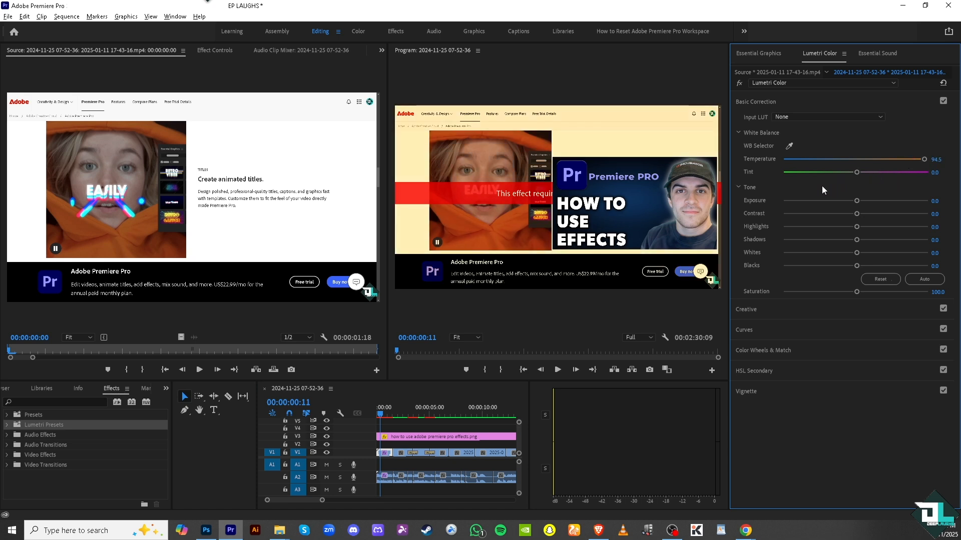
pyautogui.moveTo(855, 203); pyautogui.dragTo(880, 203)
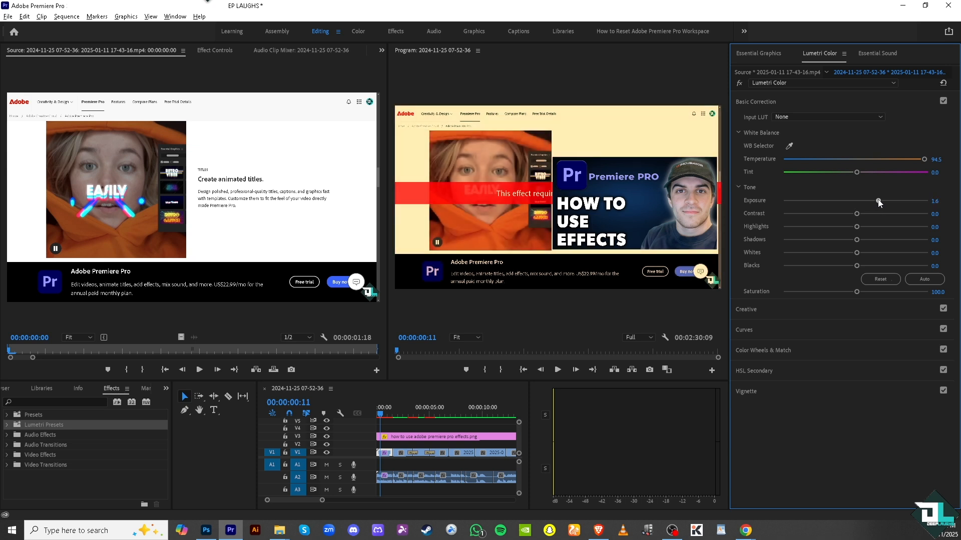
# Expand the Vignette section of Lumetri Color to view its Amount, Midpoint, Roundness and Feather controls
pyautogui.click(806, 391)
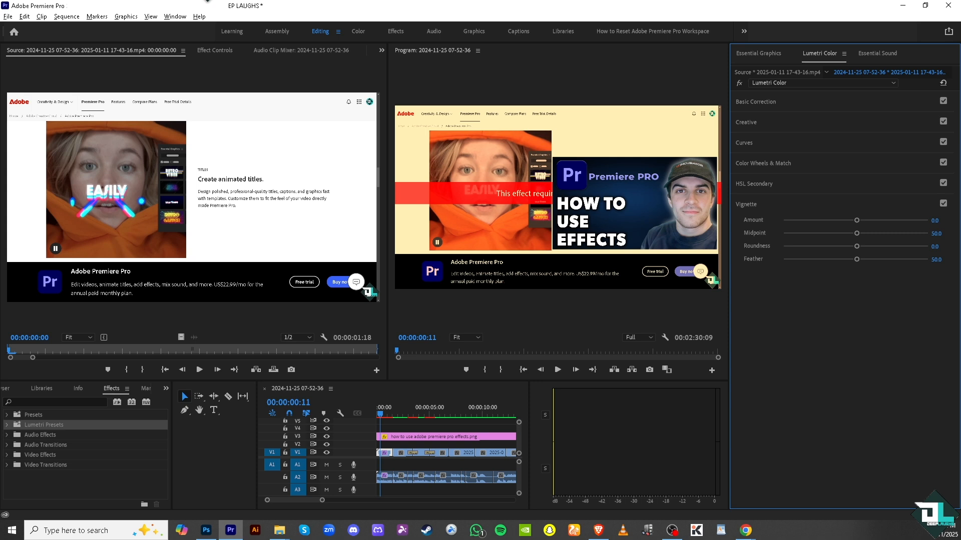
pyautogui.hotkey('alt', 'Tab')
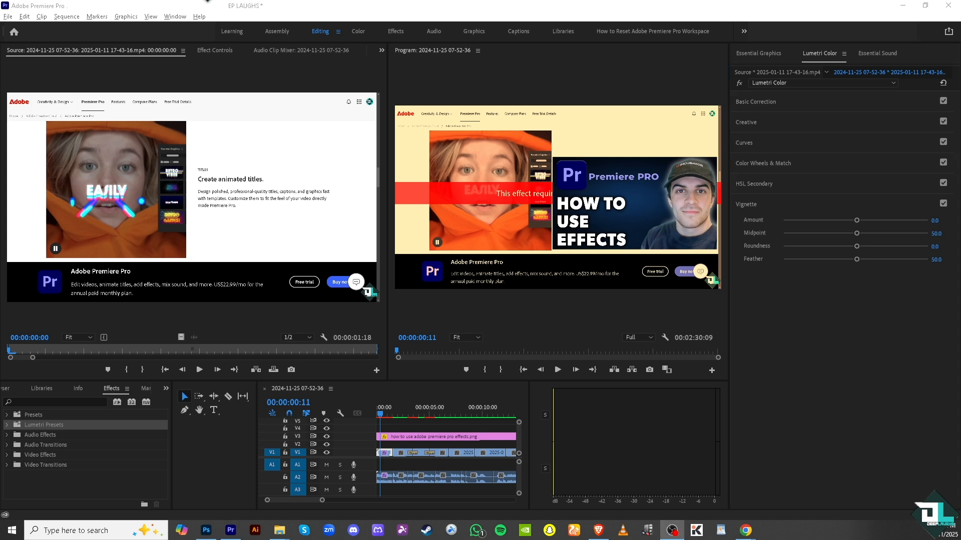